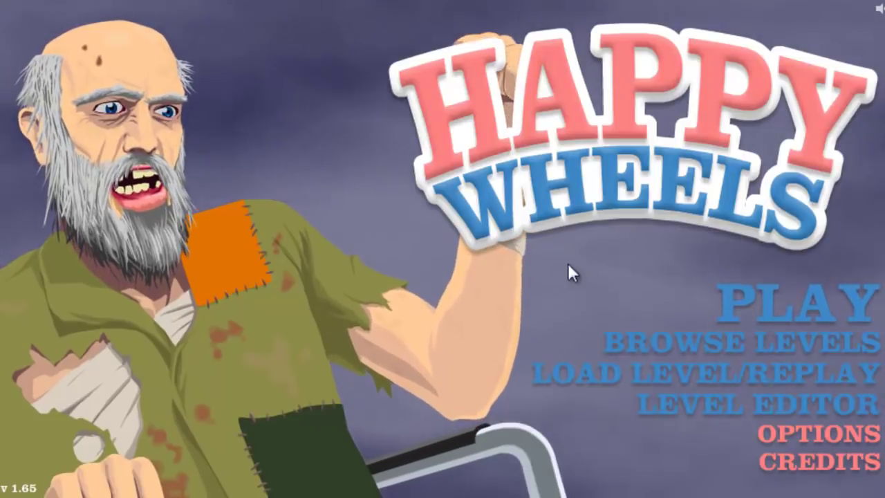
- Open the Happy Wheels level editor from the title screen
{"action": "left_click", "coordinate": [617, 406]}
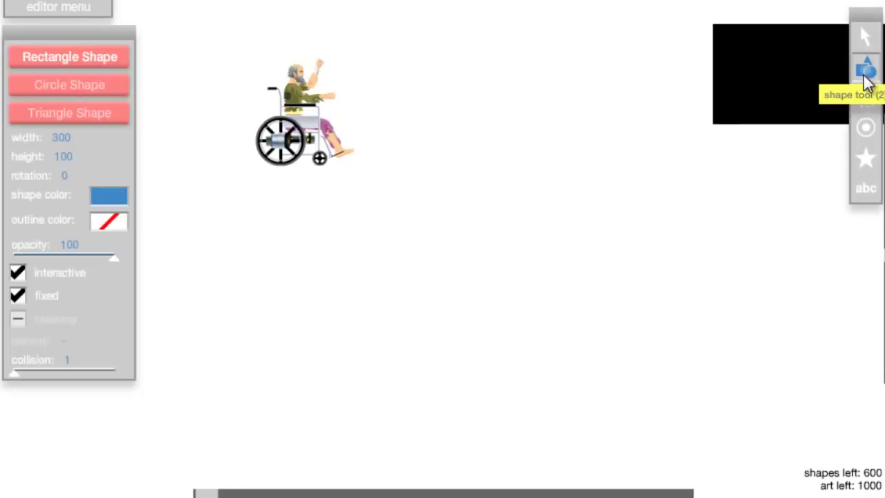
- Select the main character and change the default character to the Segway rider
{"action": "left_click", "coordinate": [866, 36]}
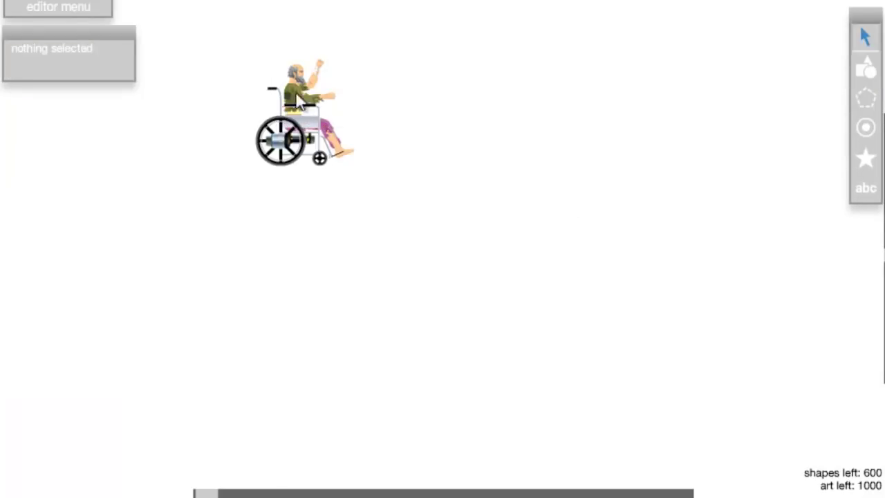
{"action": "left_click", "coordinate": [318, 102]}
{"action": "left_click_drag", "start_coordinate": [18, 113], "coordinate": [33, 113]}
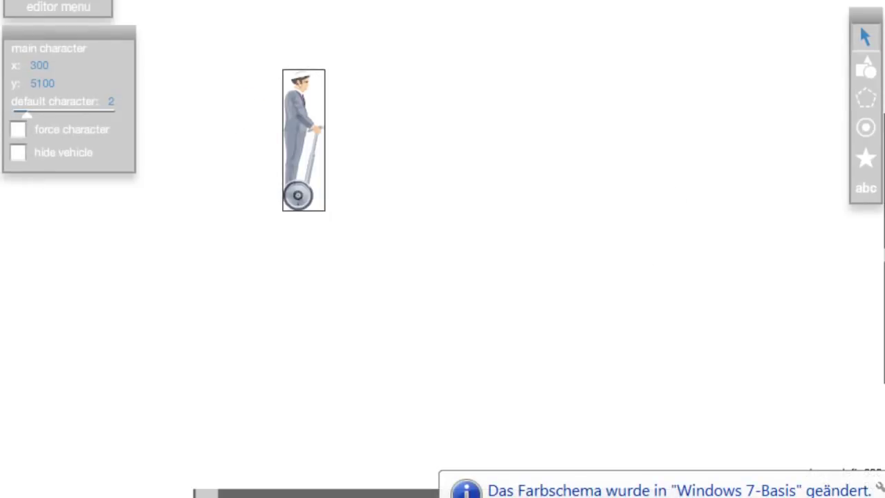
- Check then uncheck hide vehicle on the Segway rider, leaving the vehicle visible, with circle drawing ready
{"action": "left_click", "coordinate": [866, 69]}
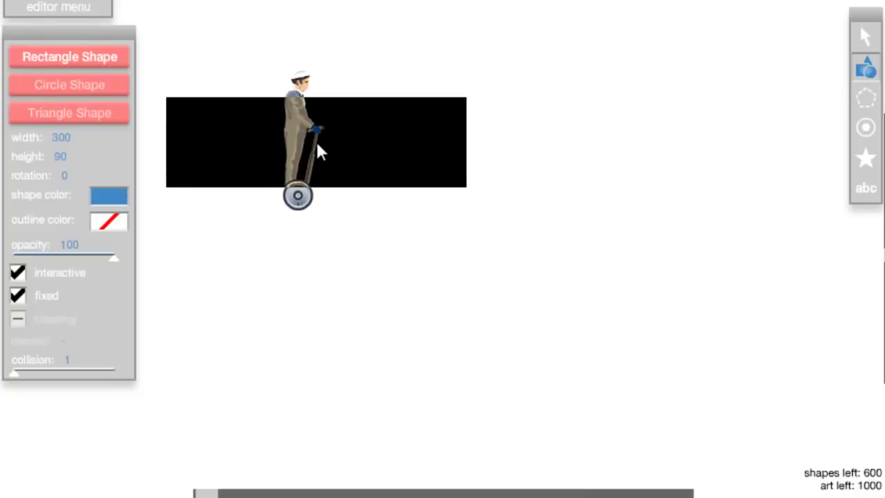
{"action": "left_click", "coordinate": [39, 86]}
{"action": "scroll", "coordinate": [306, 161], "scroll_direction": "down", "scroll_amount": 10}
{"action": "key", "text": "Escape"}
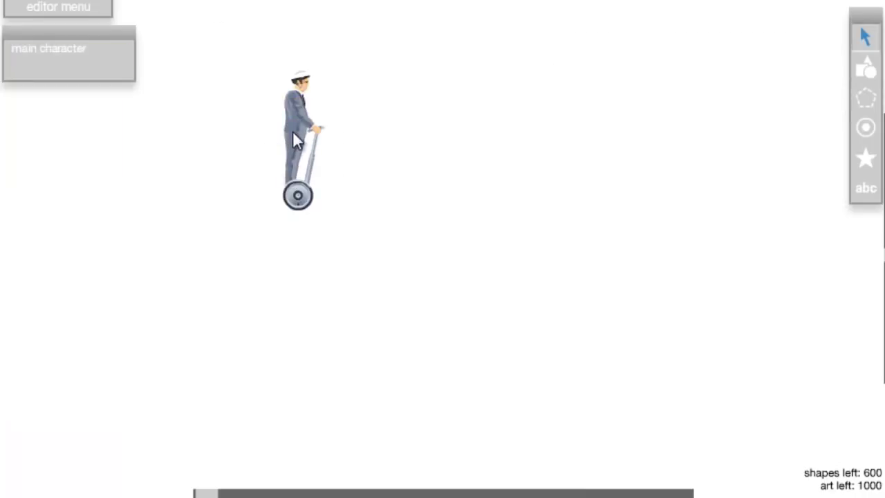
{"action": "left_click", "coordinate": [294, 138]}
{"action": "left_click", "coordinate": [18, 153]}
{"action": "left_click", "coordinate": [19, 152]}
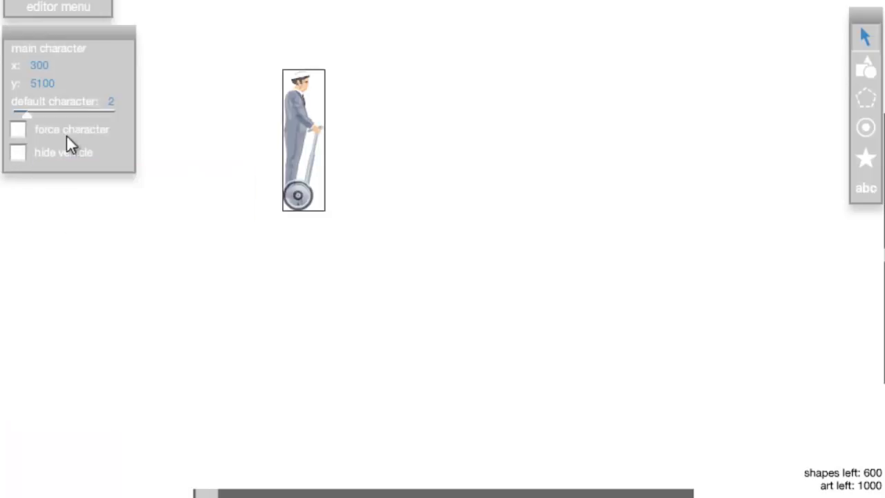
{"action": "left_click", "coordinate": [866, 71]}
- Place a tiny 5-wide blue circle just above the Segway wheel
{"action": "scroll", "coordinate": [581, 222], "scroll_direction": "down", "scroll_amount": 7}
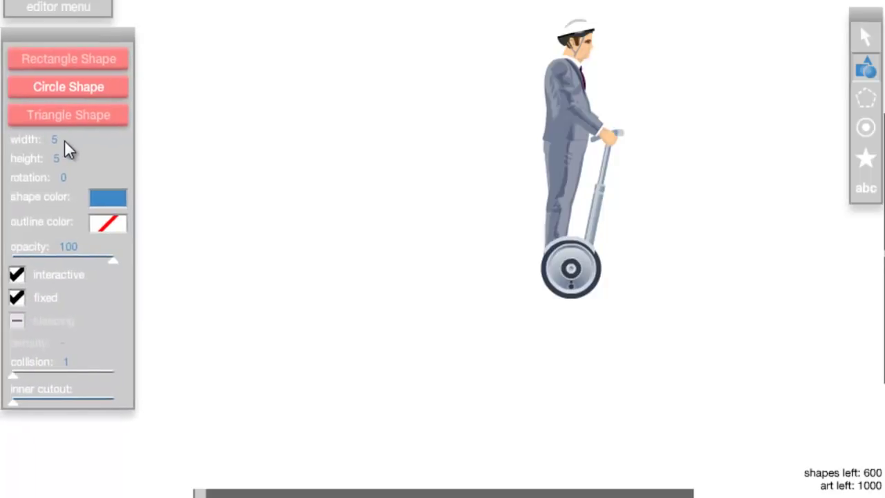
{"action": "mouse_move", "coordinate": [19, 271]}
{"action": "scroll", "coordinate": [599, 262], "scroll_direction": "up", "scroll_amount": 3}
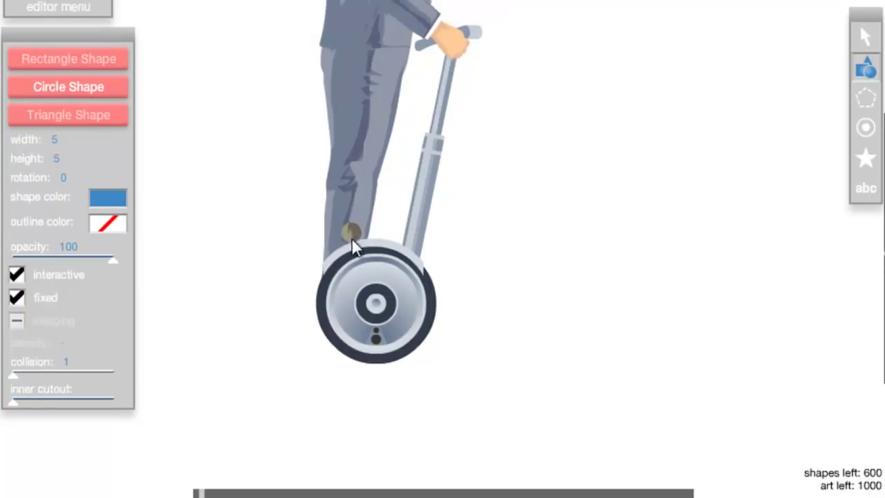
{"action": "left_click", "coordinate": [392, 233]}
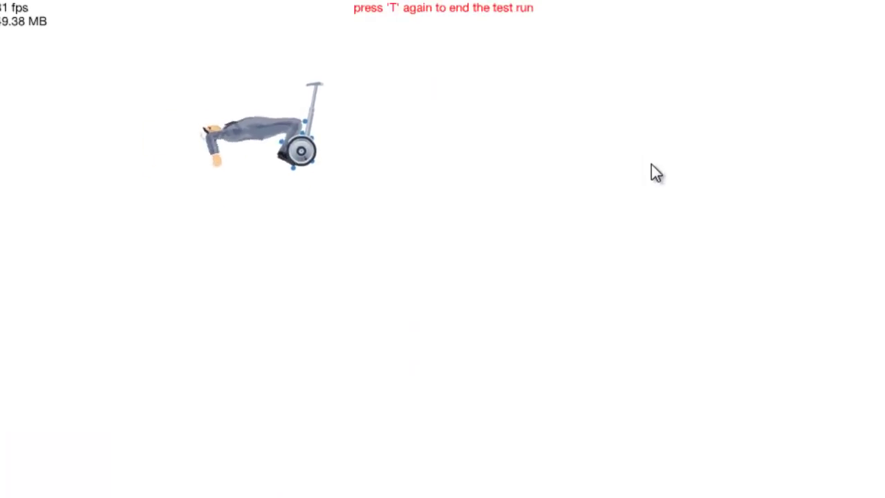
- Stop the test run and delete the extra circle beside the Segway wheel
{"action": "key", "text": "t"}
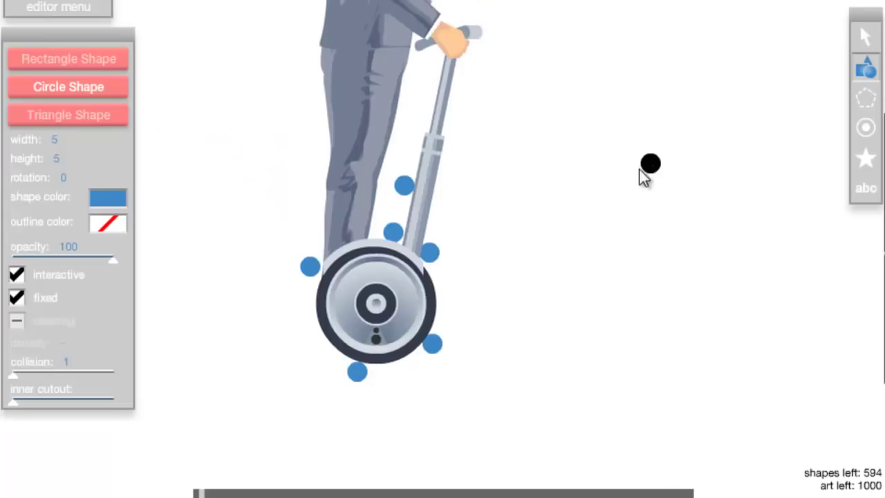
{"action": "left_click", "coordinate": [309, 269]}
{"action": "left_click", "coordinate": [309, 269]}
{"action": "key", "text": "Delete"}
- Nudge the bottom circle closer to the wheel and test-run the level again
{"action": "left_click_drag", "start_coordinate": [359, 371], "coordinate": [346, 363]}
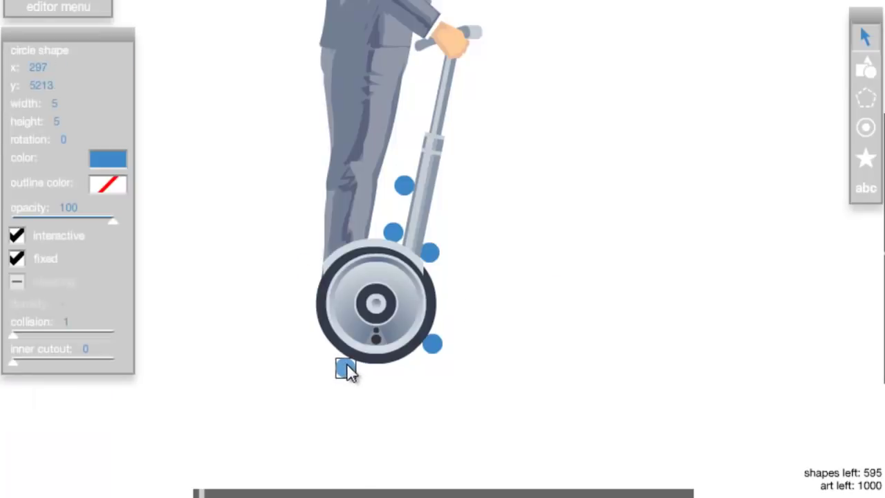
{"action": "left_click", "coordinate": [595, 371]}
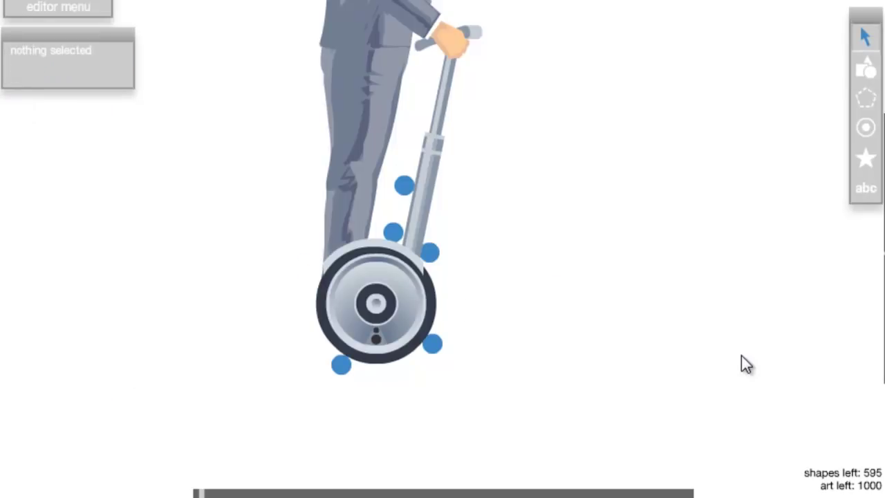
{"action": "key", "text": "t"}
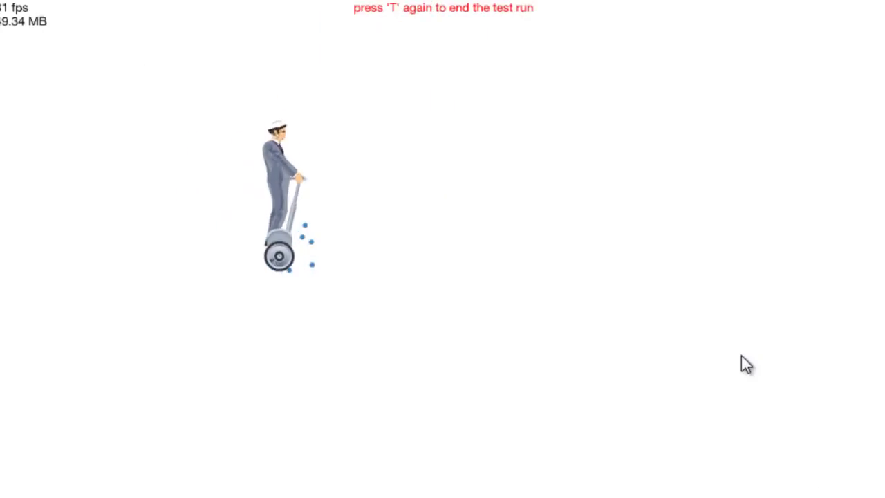
{"action": "key", "text": "t"}
{"action": "key", "text": "t"}
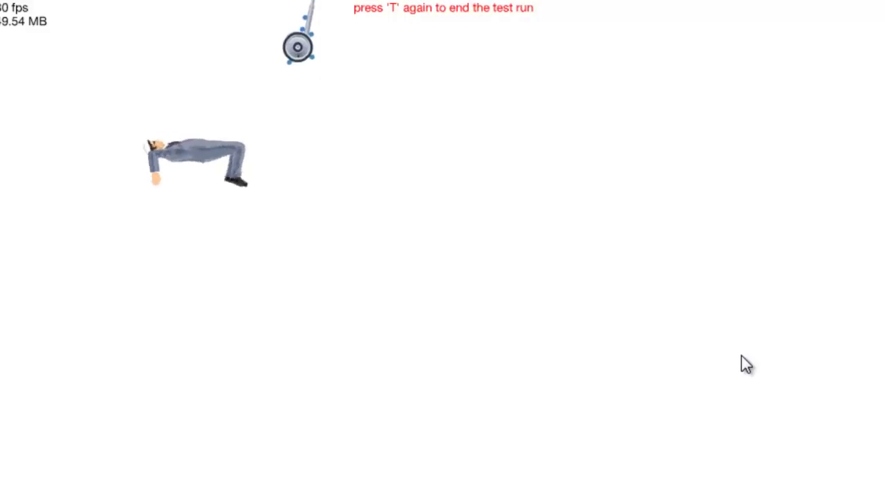
- Set new rectangles to width 10, height 30 and rotation -90
{"action": "key", "text": "t"}
{"action": "left_click", "coordinate": [867, 71]}
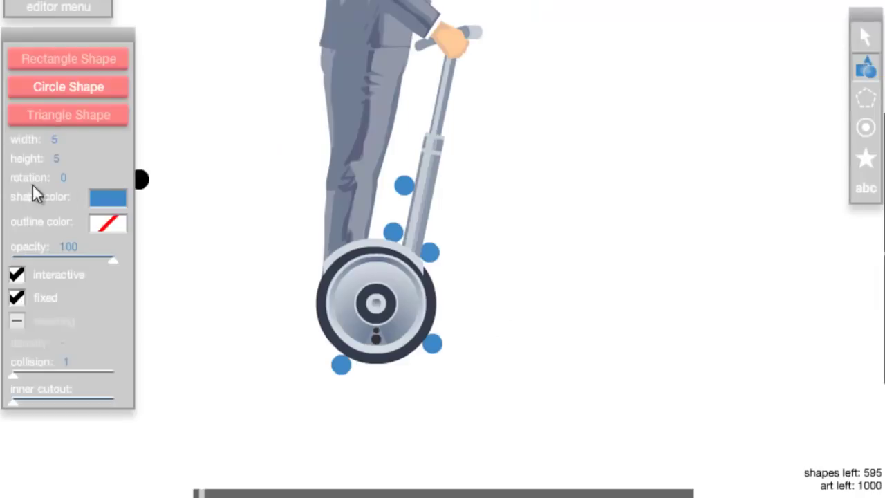
{"action": "left_click", "coordinate": [65, 58]}
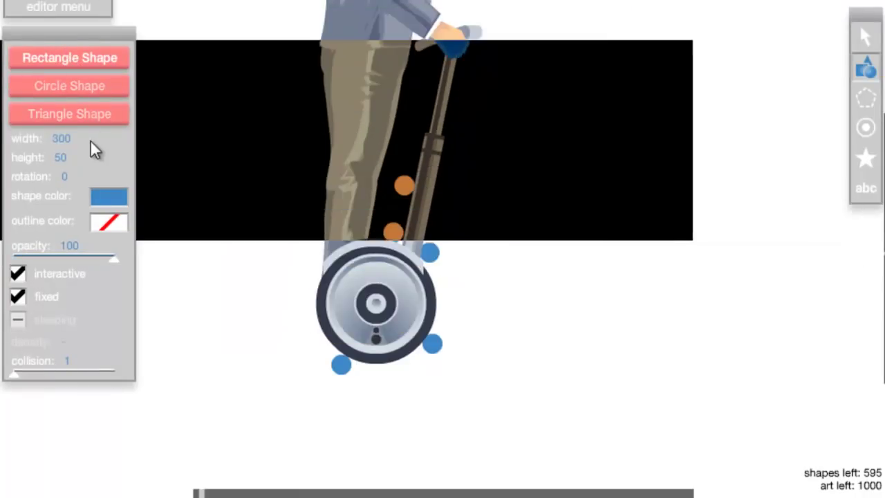
{"action": "left_click", "coordinate": [61, 138]}
{"action": "type", "text": "10"}
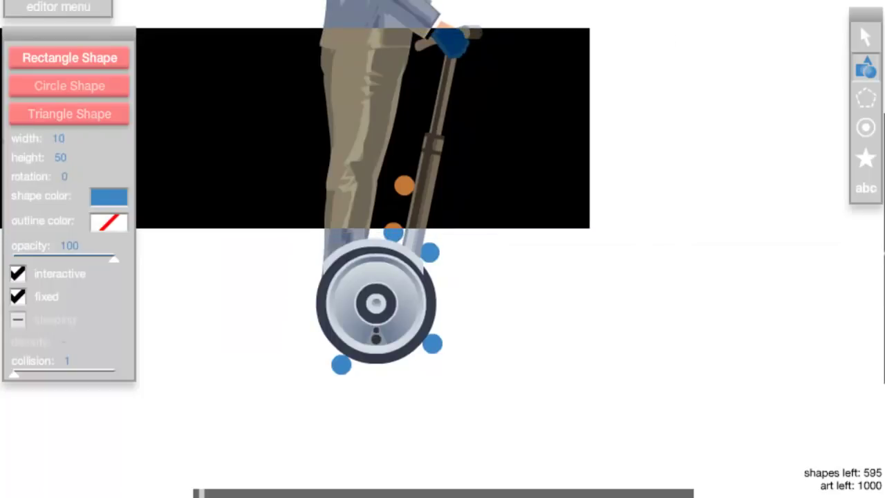
{"action": "key", "text": "Return"}
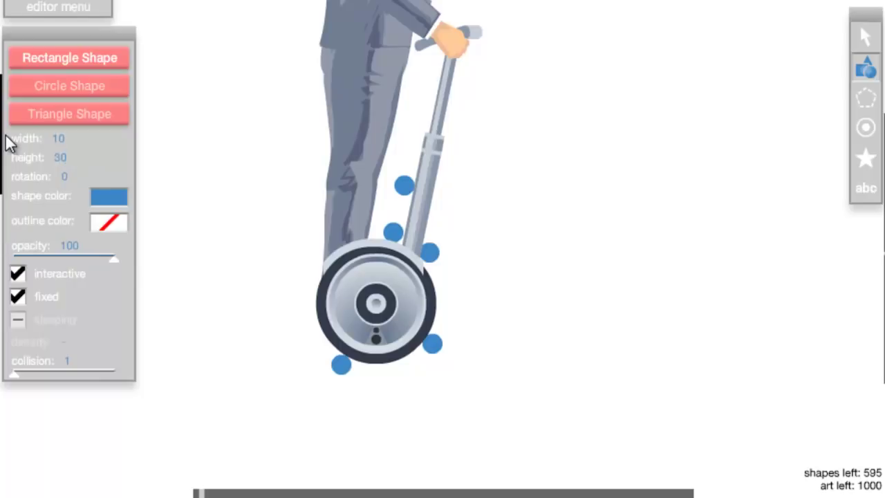
{"action": "scroll", "coordinate": [166, 207], "scroll_direction": "down", "scroll_amount": 9}
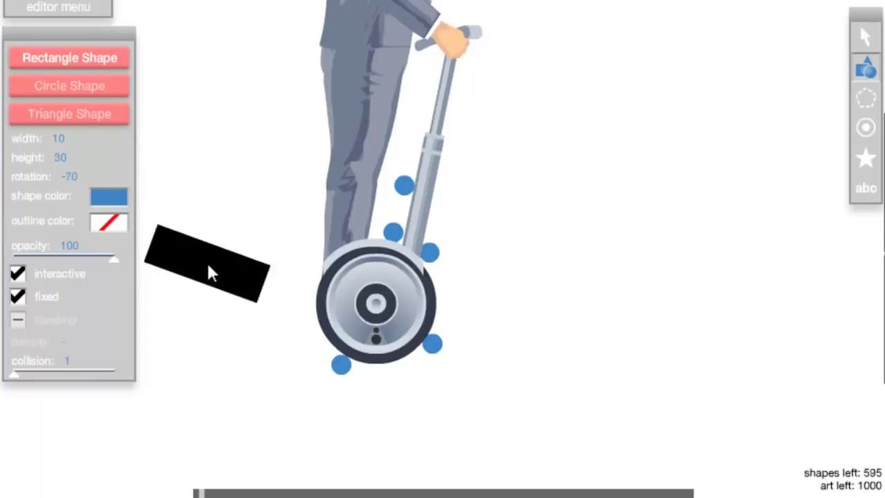
{"action": "key", "text": "minus"}
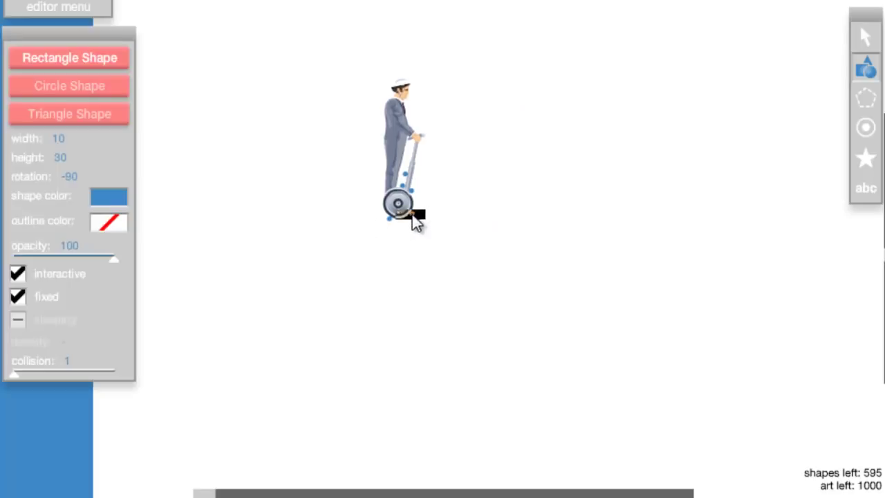
- Box-select the whole Segway rider and move him further right
{"action": "key", "text": "1"}
{"action": "left_click_drag", "start_coordinate": [473, 257], "coordinate": [337, 2]}
{"action": "left_click_drag", "start_coordinate": [419, 136], "coordinate": [826, 135]}
{"action": "left_click_drag", "start_coordinate": [809, 139], "coordinate": [348, 142]}
{"action": "left_click_drag", "start_coordinate": [413, 145], "coordinate": [692, 147]}
{"action": "key", "text": "2"}
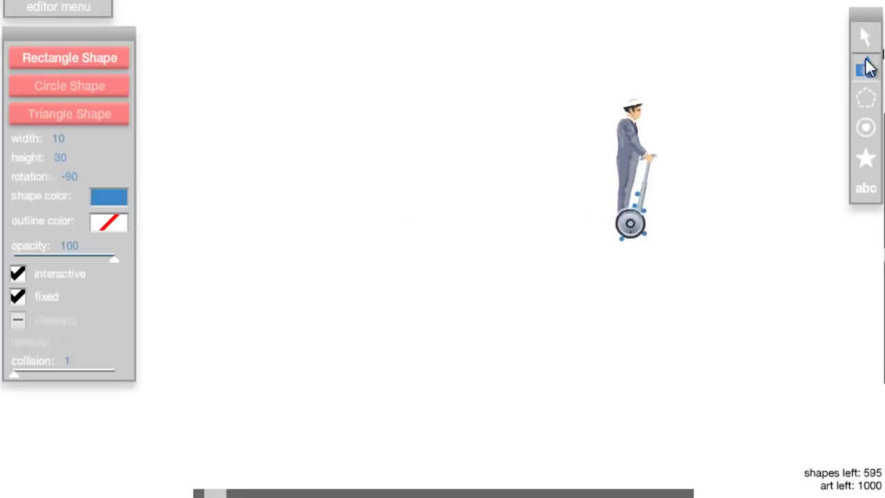
{"action": "scroll", "coordinate": [588, 239], "scroll_direction": "up", "scroll_amount": 2}
{"action": "mouse_move", "coordinate": [588, 239]}
{"action": "left_mouse_down"}
{"action": "mouse_move", "coordinate": [407, 235]}
{"action": "mouse_move", "coordinate": [587, 224]}
{"action": "left_mouse_up"}
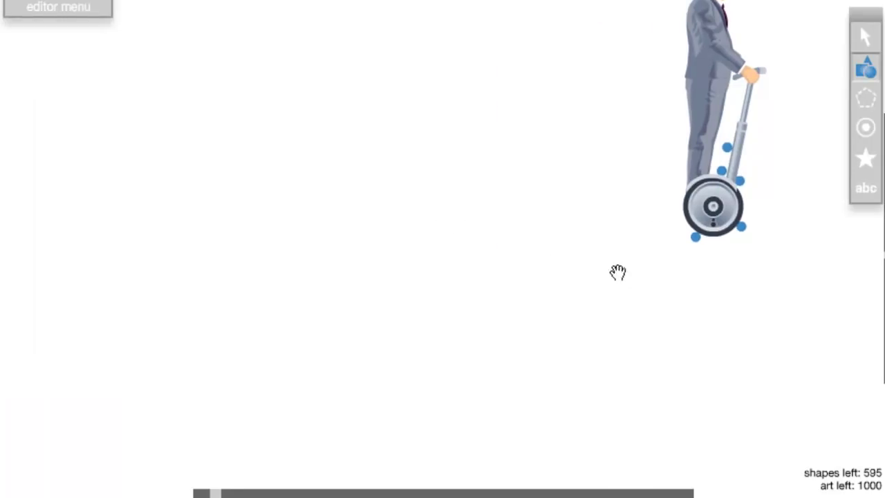
{"action": "left_click_drag", "start_coordinate": [657, 212], "coordinate": [531, 265]}
{"action": "scroll", "coordinate": [523, 310], "scroll_direction": "down", "scroll_amount": 2}
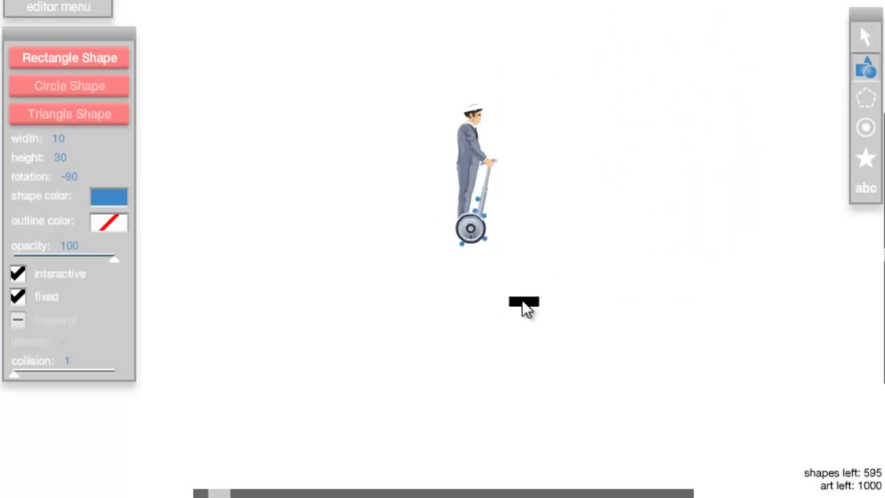
- Place a blue rectangle below-left of the Segway wheel, unfixed and sleeping
{"action": "left_click", "coordinate": [422, 275]}
{"action": "scroll", "coordinate": [409, 234], "scroll_direction": "up", "scroll_amount": 2}
{"action": "scroll", "coordinate": [462, 304], "scroll_direction": "up", "scroll_amount": 2}
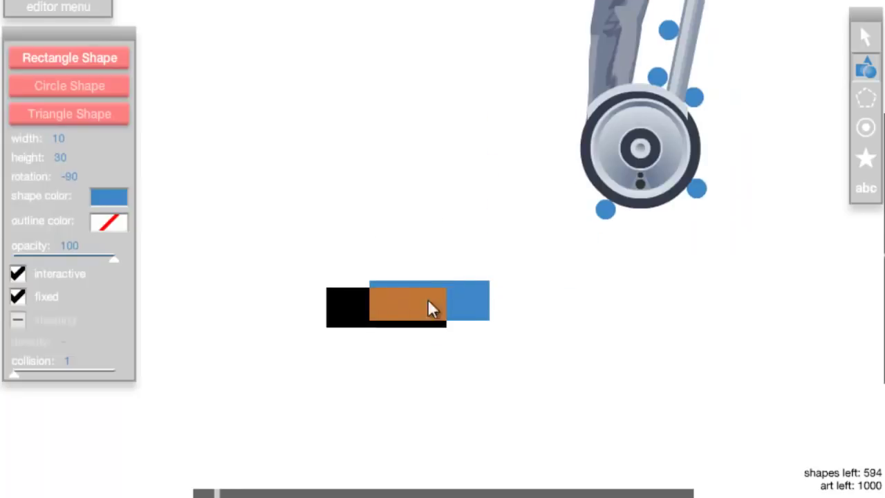
{"action": "mouse_move", "coordinate": [455, 307]}
{"action": "left_mouse_down"}
{"action": "mouse_move", "coordinate": [399, 257]}
{"action": "mouse_move", "coordinate": [602, 275]}
{"action": "left_mouse_up"}
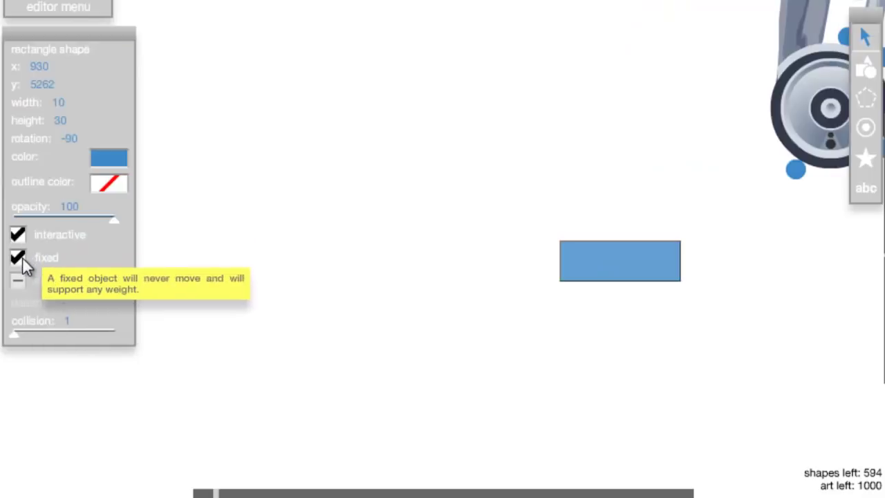
{"action": "left_click", "coordinate": [21, 259]}
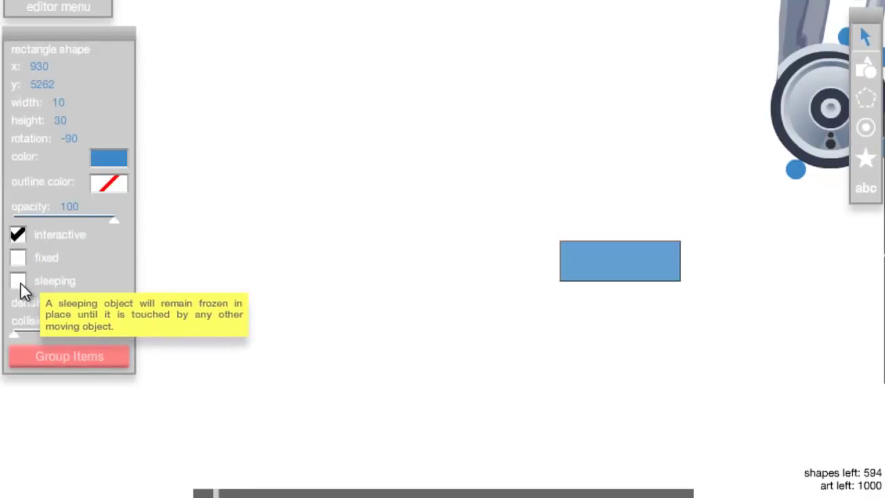
{"action": "left_click", "coordinate": [18, 282]}
{"action": "left_click", "coordinate": [866, 98]}
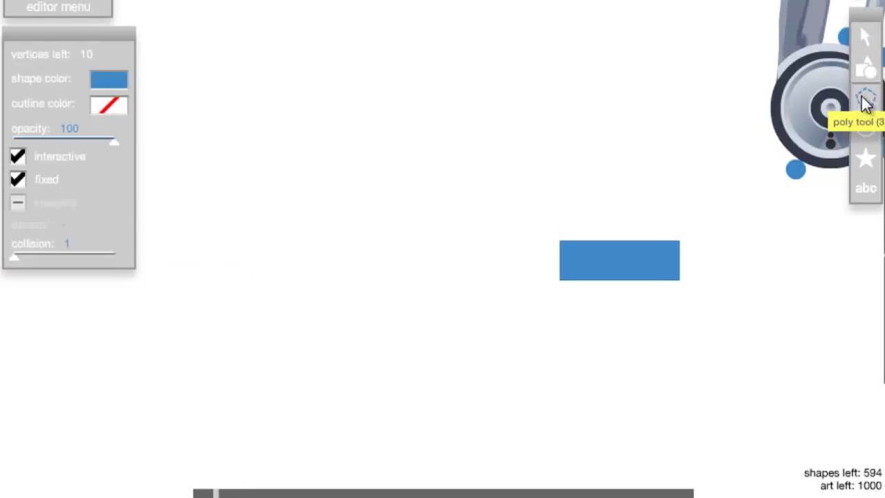
{"action": "left_click", "coordinate": [866, 68]}
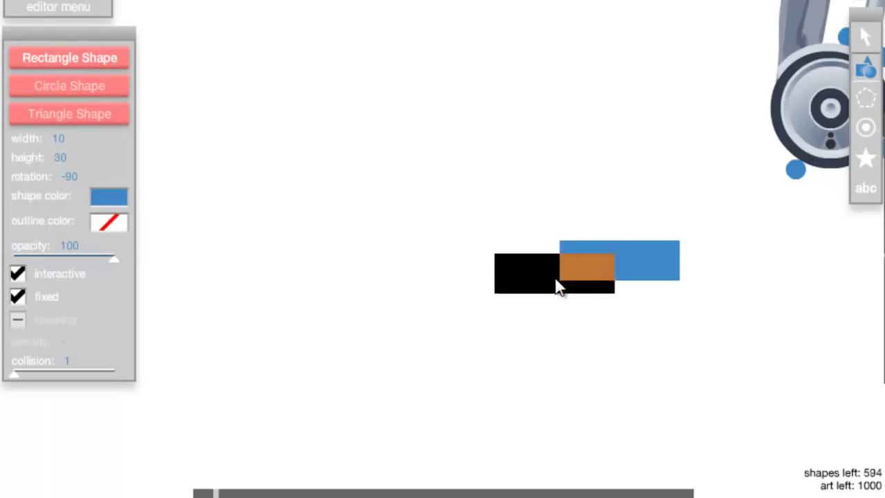
- Make newly drawn rectangles unfixed and sleeping as well
{"action": "key", "text": "Escape"}
{"action": "left_click", "coordinate": [599, 248]}
{"action": "left_click", "coordinate": [865, 68]}
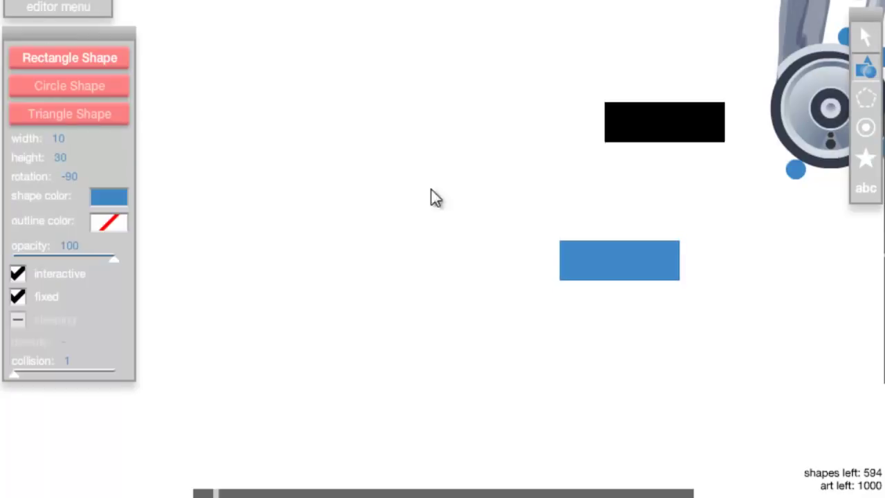
{"action": "left_click", "coordinate": [17, 298]}
{"action": "left_click", "coordinate": [19, 319]}
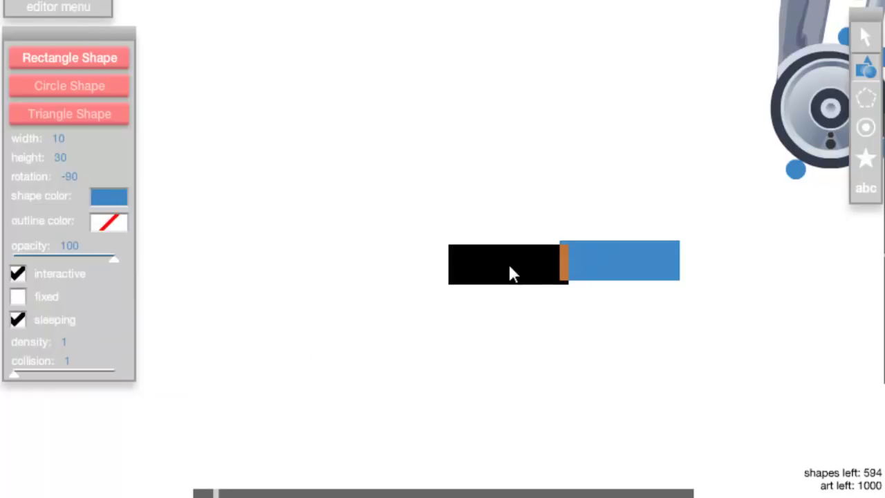
- Lay 10-by-30 rectangles end to end leftward into a bar, undoing and re-placing one misplaced piece
{"action": "left_click", "coordinate": [510, 263]}
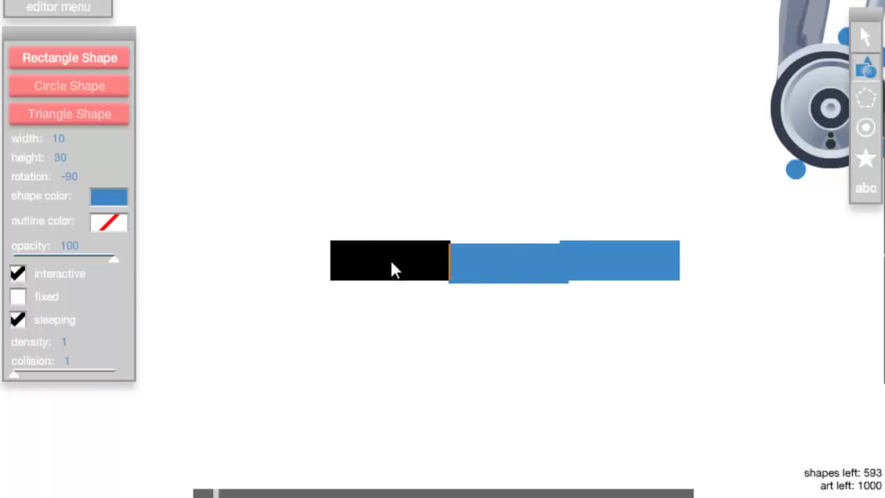
{"action": "left_click", "coordinate": [398, 264]}
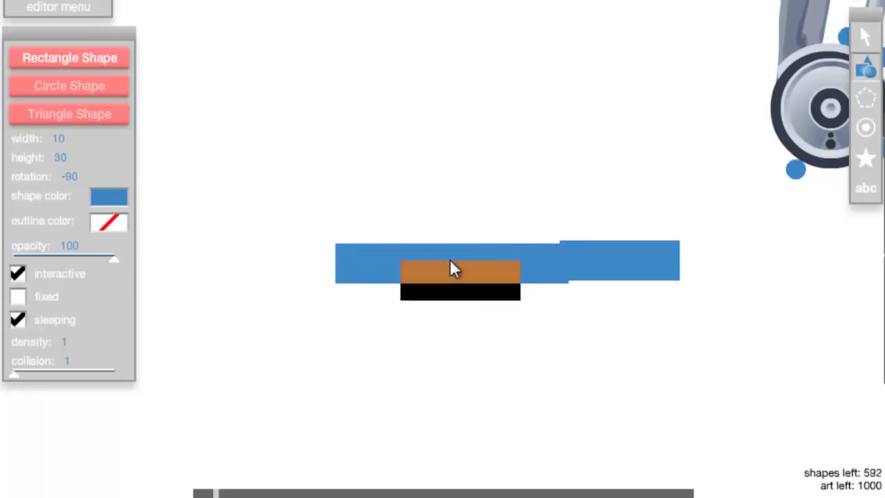
{"action": "key", "text": "ctrl+z"}
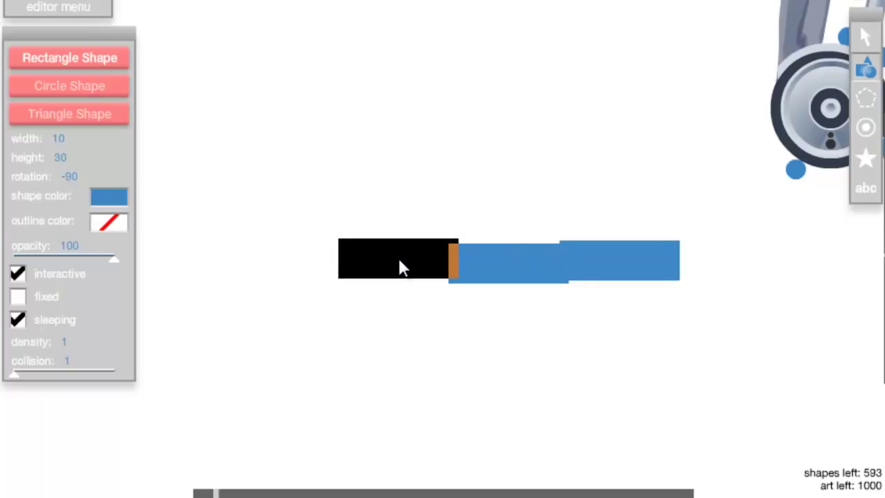
{"action": "left_click", "coordinate": [397, 263]}
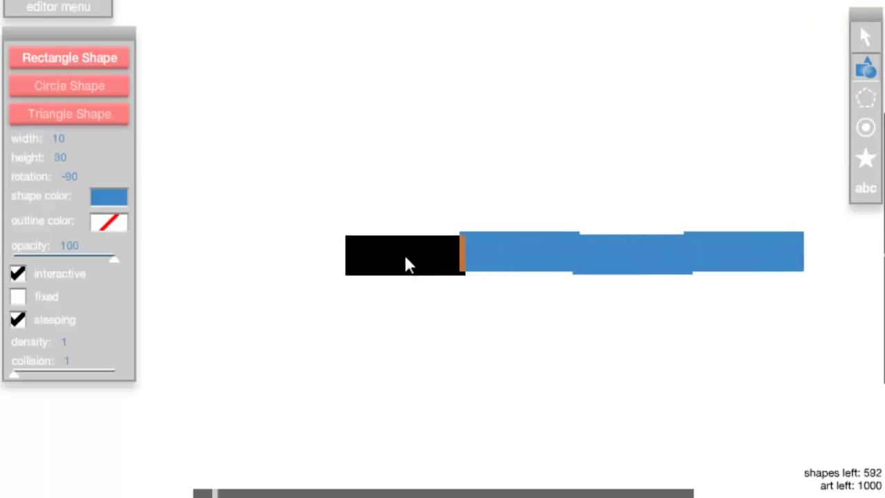
{"action": "left_click", "coordinate": [404, 256]}
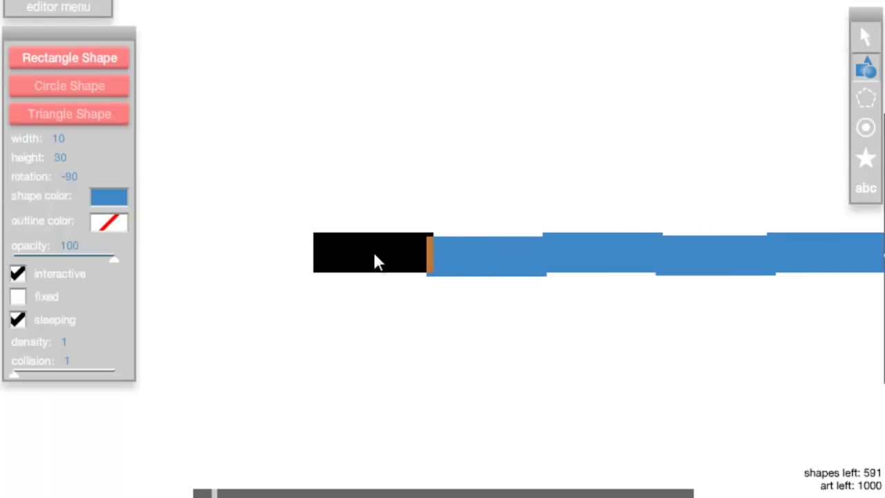
{"action": "left_click", "coordinate": [375, 256]}
{"action": "left_click", "coordinate": [343, 262]}
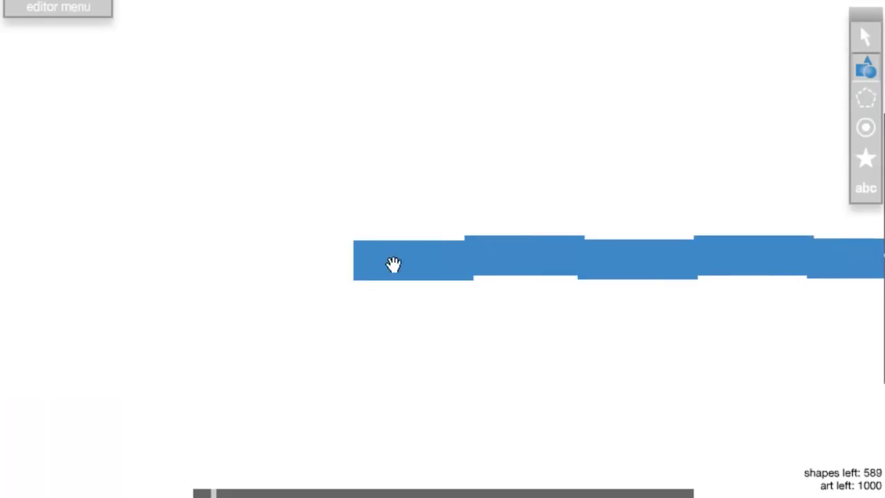
{"action": "left_click", "coordinate": [299, 258]}
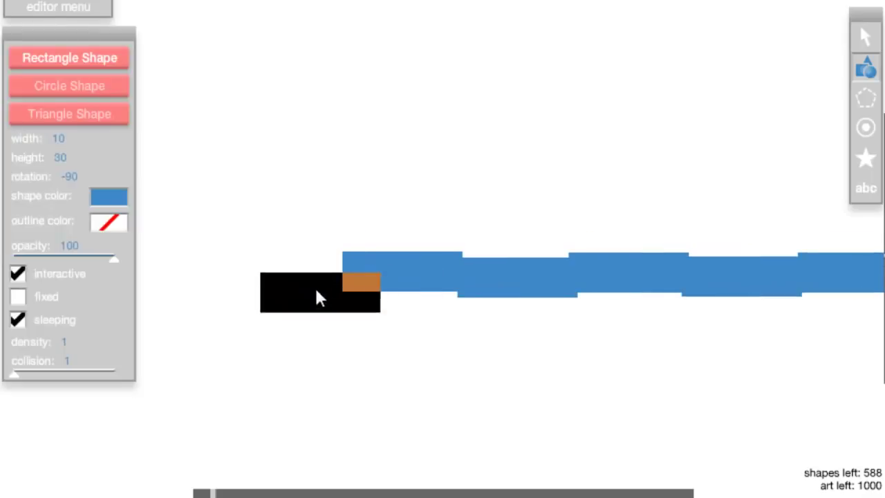
{"action": "left_click", "coordinate": [290, 286]}
{"action": "scroll", "coordinate": [550, 229], "scroll_direction": "down", "scroll_amount": 3}
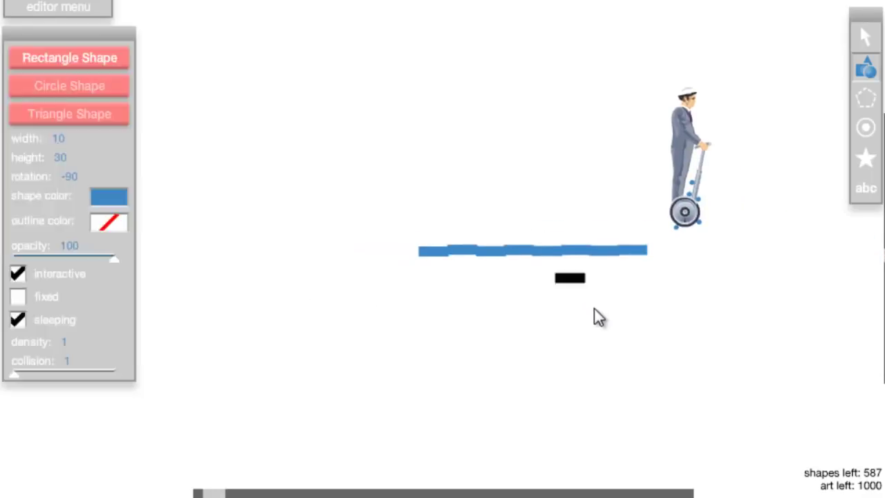
{"action": "scroll", "coordinate": [506, 254], "scroll_direction": "up", "scroll_amount": 3}
- Drag the loose end rectangle left onto its neighbour so the bar is continuous, leftmost at x 738
{"action": "mouse_move", "coordinate": [409, 275]}
{"action": "left_mouse_down"}
{"action": "mouse_move", "coordinate": [394, 271]}
{"action": "mouse_move", "coordinate": [627, 265]}
{"action": "mouse_move", "coordinate": [609, 256]}
{"action": "left_mouse_up"}
{"action": "left_click", "coordinate": [405, 283]}
{"action": "mouse_move", "coordinate": [749, 268]}
{"action": "left_mouse_down"}
{"action": "mouse_move", "coordinate": [612, 263]}
{"action": "mouse_move", "coordinate": [484, 275]}
{"action": "mouse_move", "coordinate": [402, 253]}
{"action": "mouse_move", "coordinate": [278, 284]}
{"action": "mouse_move", "coordinate": [143, 277]}
{"action": "mouse_move", "coordinate": [164, 274]}
{"action": "left_mouse_up"}
{"action": "left_click_drag", "start_coordinate": [180, 318], "coordinate": [551, 306]}
{"action": "mouse_move", "coordinate": [484, 254]}
{"action": "left_mouse_down"}
{"action": "mouse_move", "coordinate": [350, 254]}
{"action": "mouse_move", "coordinate": [498, 253]}
{"action": "left_mouse_up"}
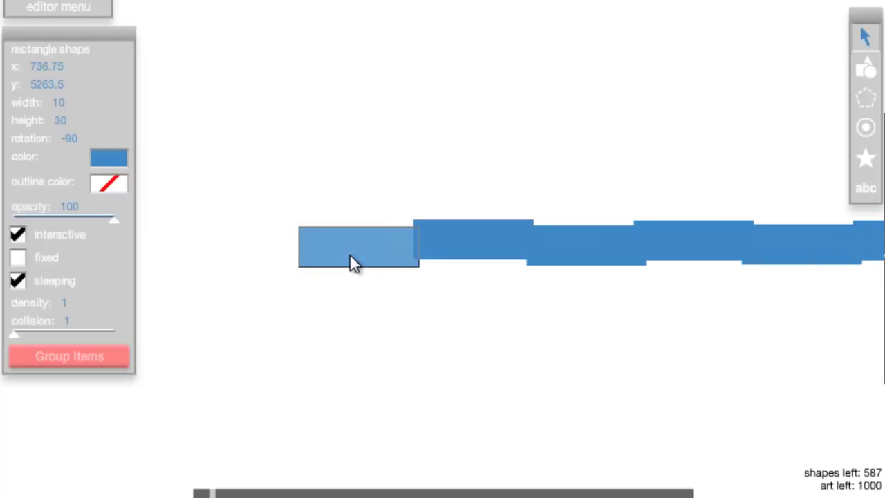
- Pin the bar's right end with a collide-connected joint and start a test run
{"action": "left_click", "coordinate": [866, 127]}
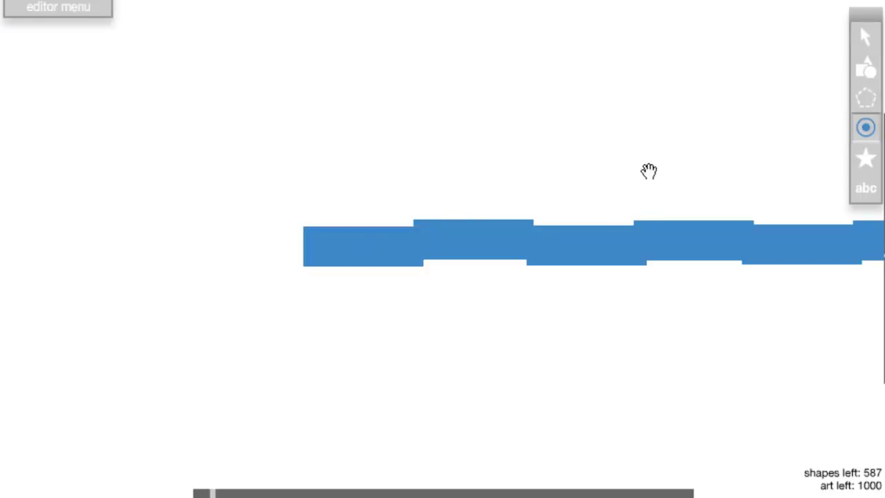
{"action": "left_click_drag", "start_coordinate": [652, 172], "coordinate": [495, 211]}
{"action": "left_click", "coordinate": [550, 246]}
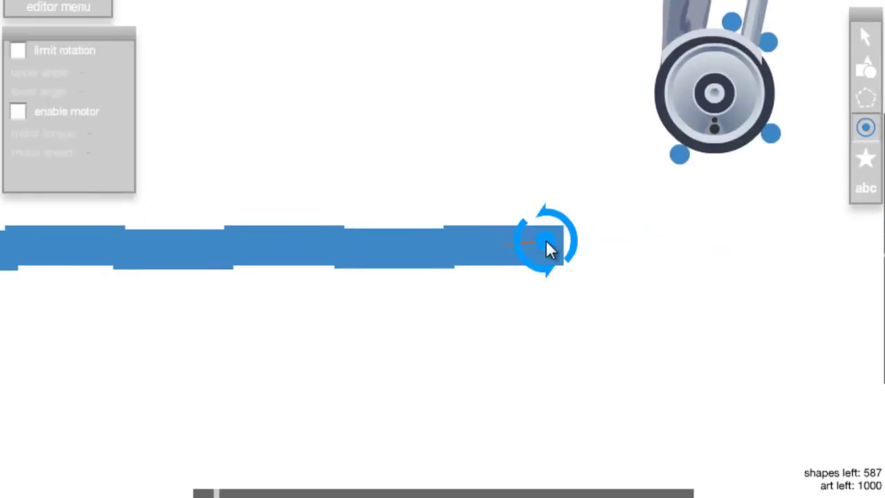
{"action": "left_click", "coordinate": [549, 243]}
{"action": "left_click_drag", "start_coordinate": [548, 244], "coordinate": [554, 247]}
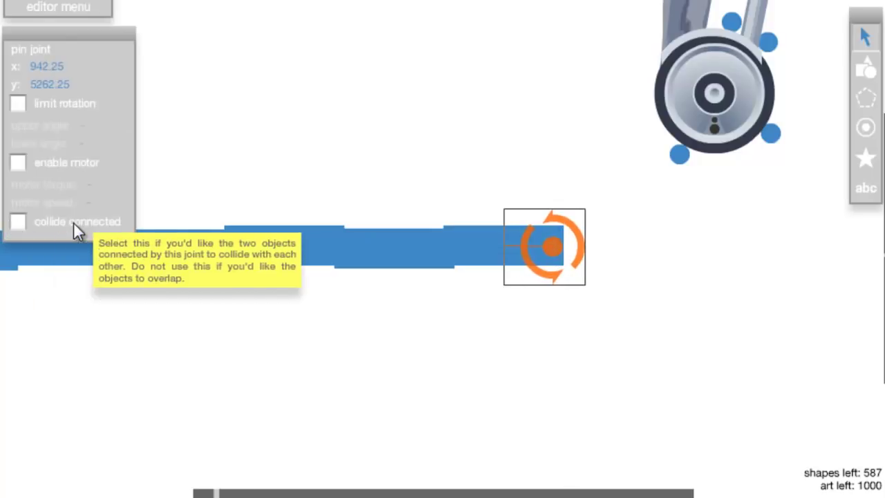
{"action": "left_click", "coordinate": [18, 223]}
{"action": "left_click", "coordinate": [489, 107]}
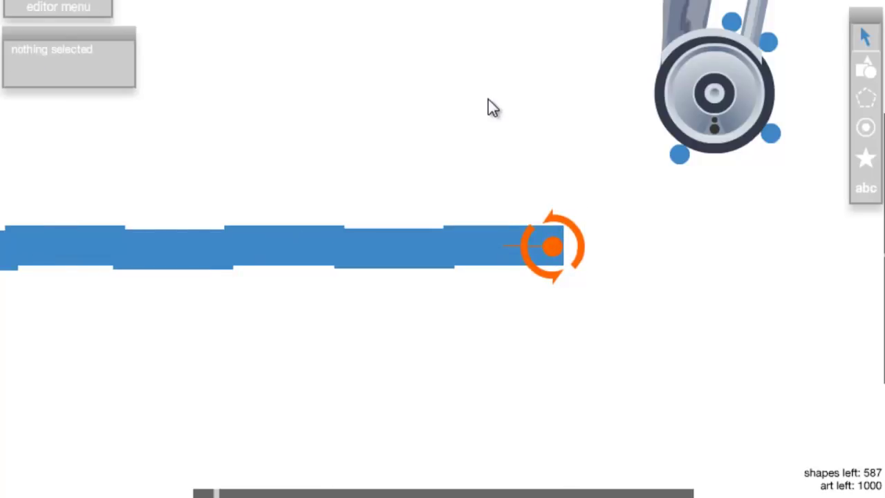
{"action": "key", "text": "t"}
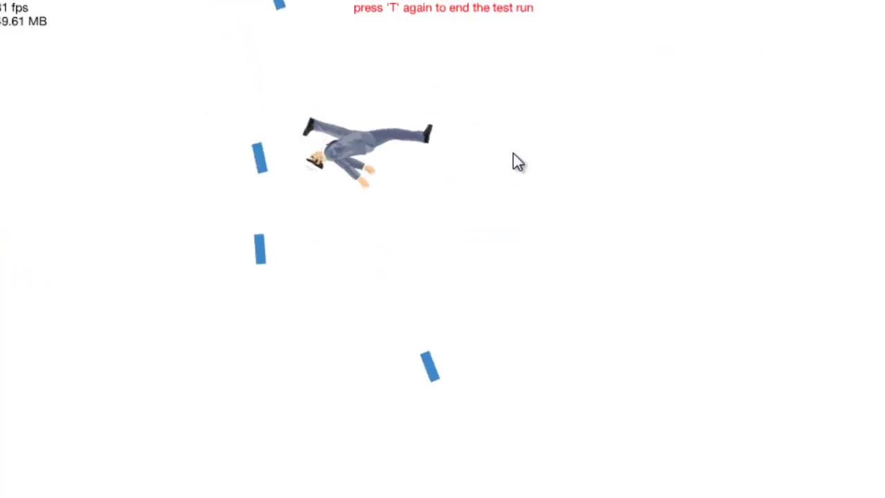
- Place pin joints at each overlap between bar segments, working leftward along the bar
{"action": "key", "text": "t"}
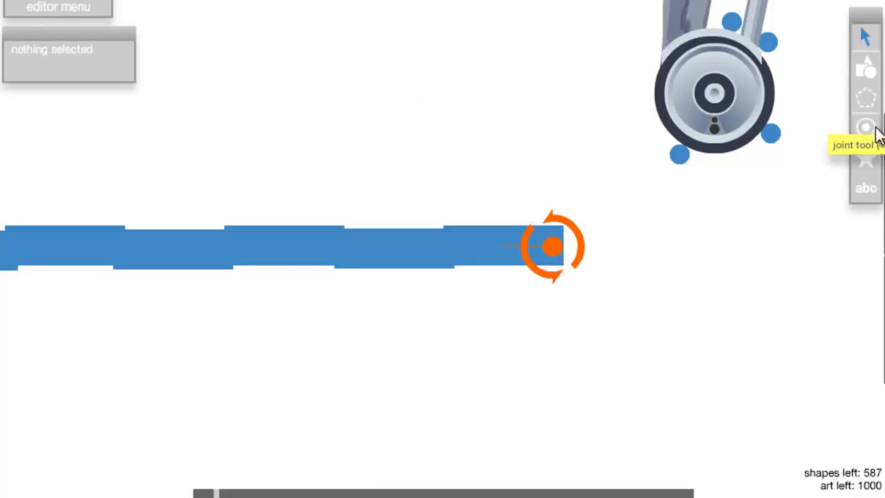
{"action": "left_click", "coordinate": [866, 127]}
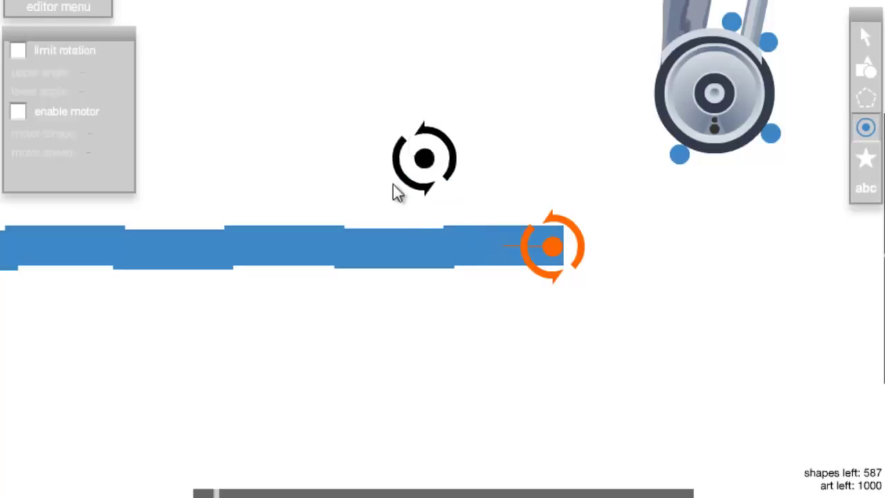
{"action": "left_click", "coordinate": [450, 249]}
{"action": "mouse_move", "coordinate": [445, 242]}
{"action": "left_mouse_down"}
{"action": "mouse_move", "coordinate": [451, 126]}
{"action": "mouse_move", "coordinate": [463, 344]}
{"action": "mouse_move", "coordinate": [465, 173]}
{"action": "mouse_move", "coordinate": [447, 246]}
{"action": "left_mouse_up"}
{"action": "left_click", "coordinate": [866, 127]}
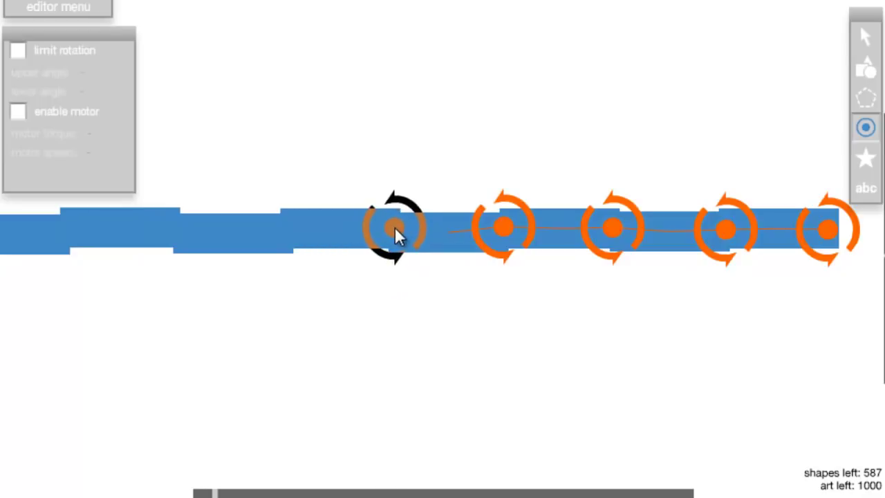
{"action": "left_click", "coordinate": [395, 227]}
{"action": "left_click", "coordinate": [289, 228]}
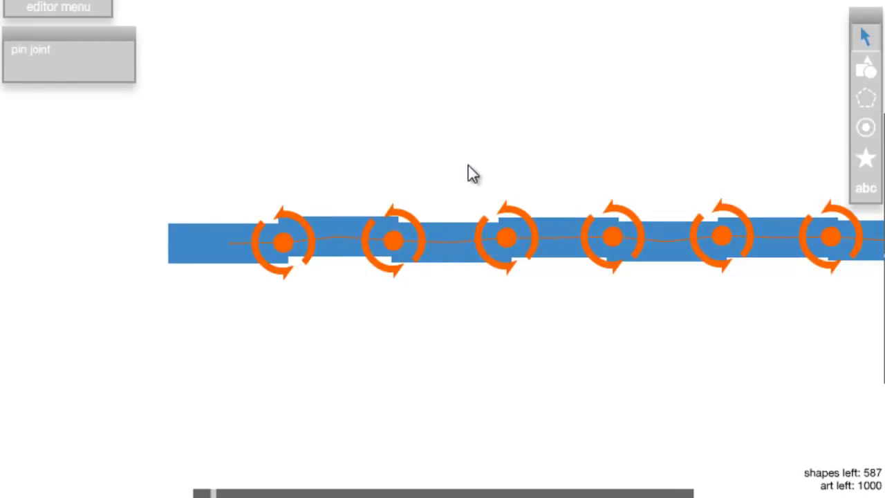
{"action": "left_click", "coordinate": [866, 70]}
{"action": "scroll", "coordinate": [431, 134], "scroll_direction": "down", "scroll_amount": 1}
{"action": "scroll", "coordinate": [406, 263], "scroll_direction": "down", "scroll_amount": 1}
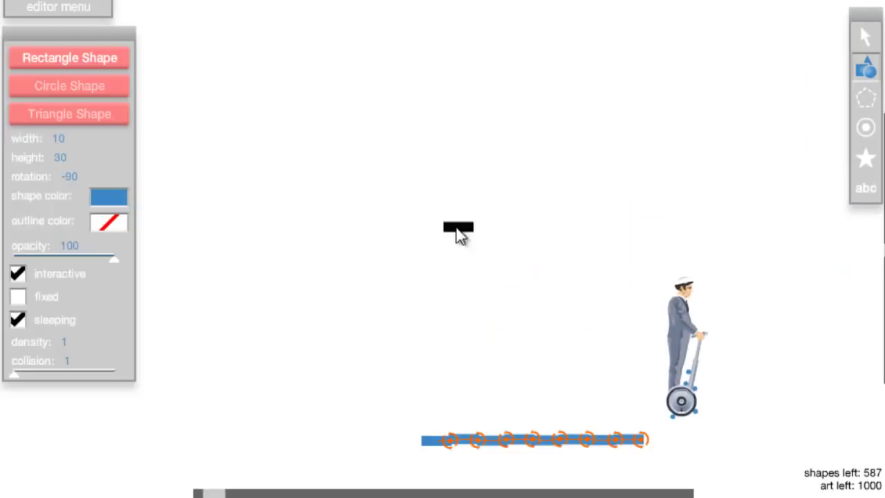
{"action": "left_click", "coordinate": [376, 159]}
{"action": "left_click", "coordinate": [573, 159]}
{"action": "left_click", "coordinate": [626, 288]}
{"action": "left_click", "coordinate": [318, 147]}
{"action": "left_click", "coordinate": [352, 304]}
{"action": "left_click", "coordinate": [591, 234]}
{"action": "left_click", "coordinate": [586, 245]}
{"action": "left_click", "coordinate": [453, 249]}
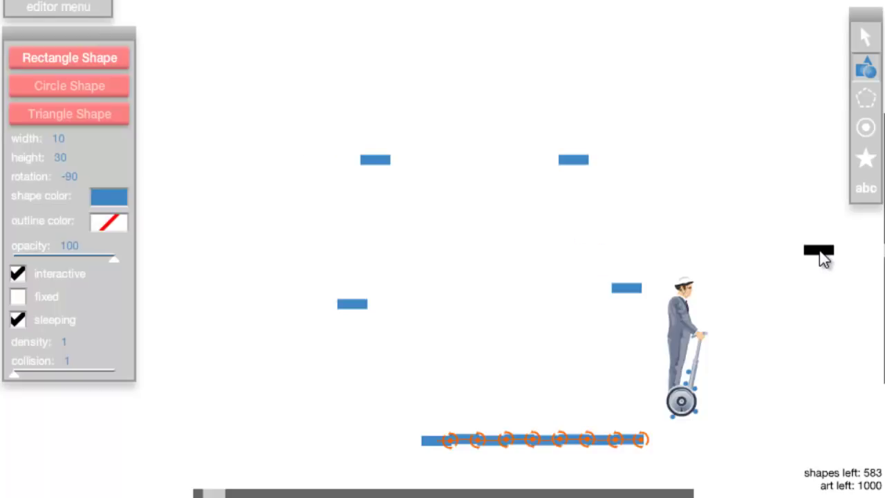
{"action": "key", "text": "ctrl+y"}
{"action": "key", "text": "ctrl+y"}
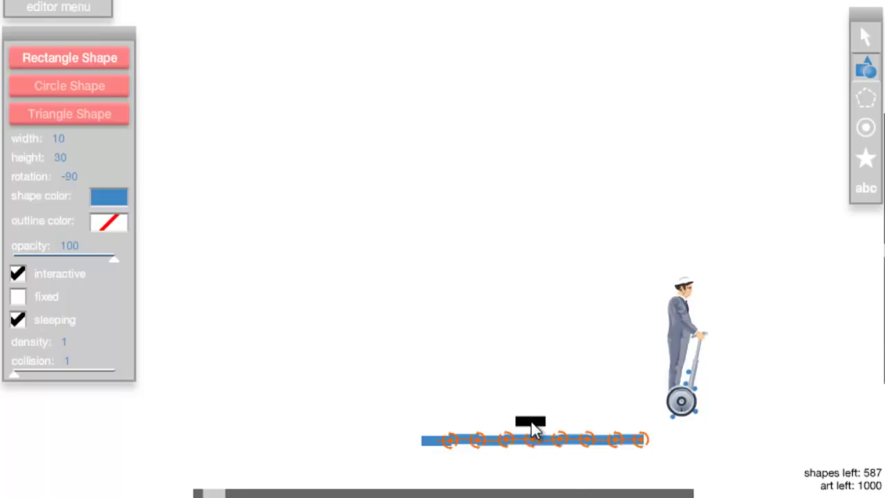
- Switch back to the Selection tool and test-play the level to watch the rope swing, then stop
{"action": "scroll", "coordinate": [415, 305], "scroll_direction": "up", "scroll_amount": 2}
{"action": "key", "text": "1"}
{"action": "scroll", "coordinate": [402, 208], "scroll_direction": "down", "scroll_amount": 2}
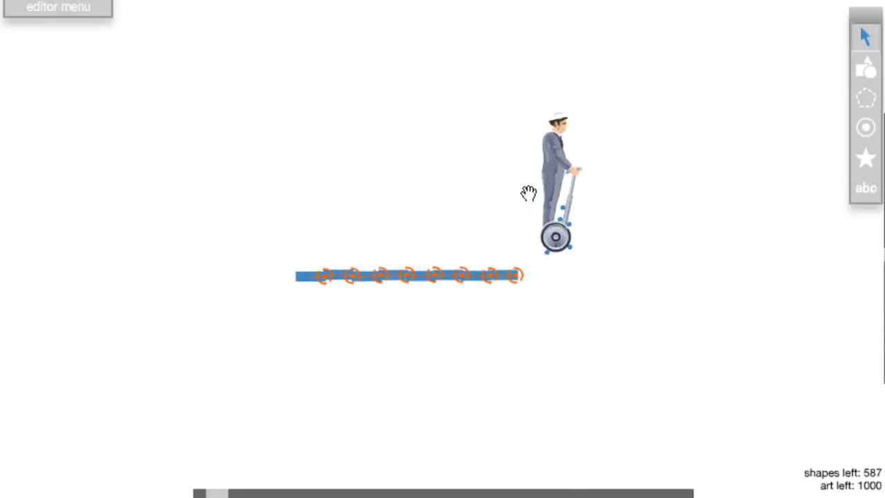
{"action": "key", "text": "t"}
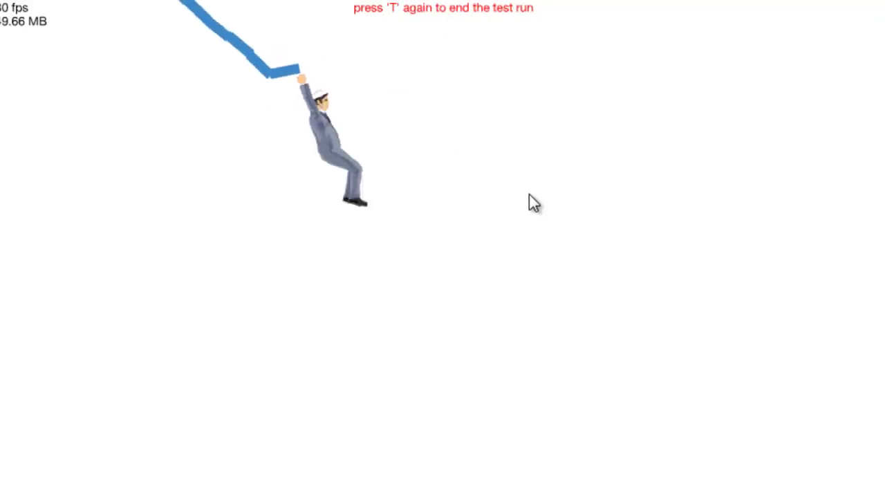
{"action": "key", "text": "t"}
{"action": "scroll", "coordinate": [428, 277], "scroll_direction": "up", "scroll_amount": 2}
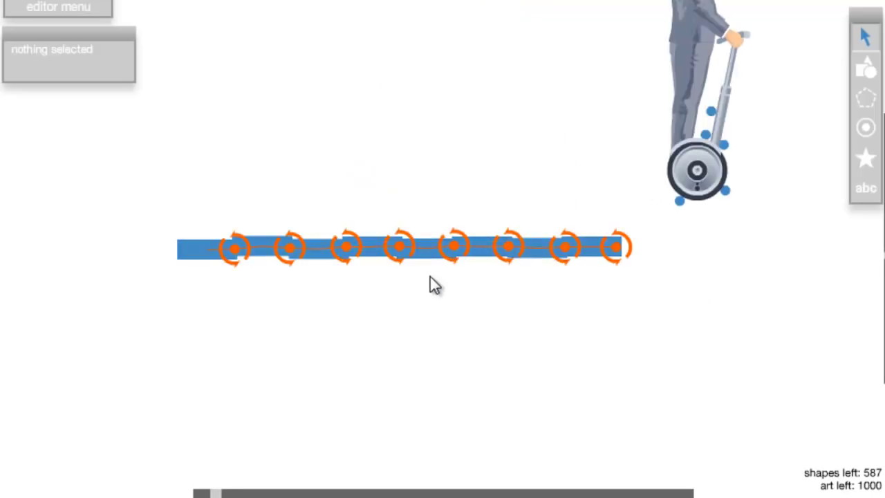
{"action": "scroll", "coordinate": [559, 262], "scroll_direction": "up", "scroll_amount": 2}
- Select the row of pin joints at the bar's right end and move them down beneath the bar
{"action": "left_click", "coordinate": [523, 235]}
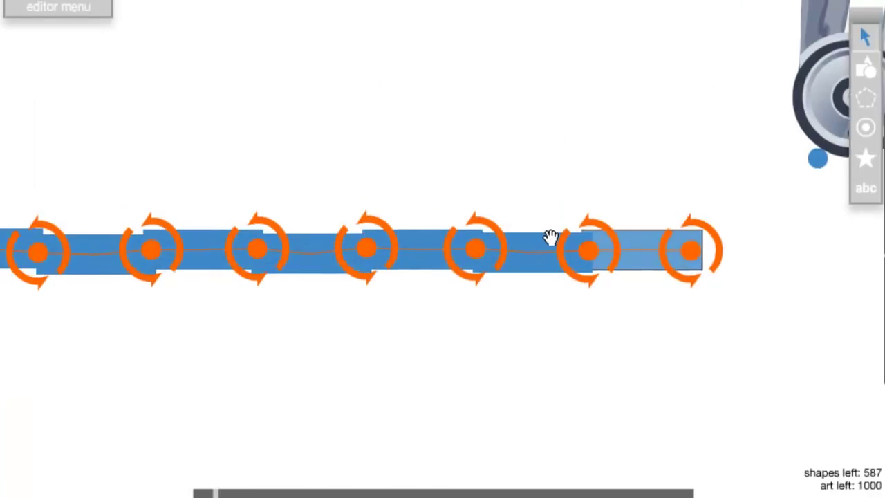
{"action": "scroll", "coordinate": [577, 258], "scroll_direction": "down", "scroll_amount": 2}
{"action": "left_click_drag", "start_coordinate": [577, 257], "coordinate": [672, 241]}
{"action": "left_click_drag", "start_coordinate": [613, 237], "coordinate": [672, 245]}
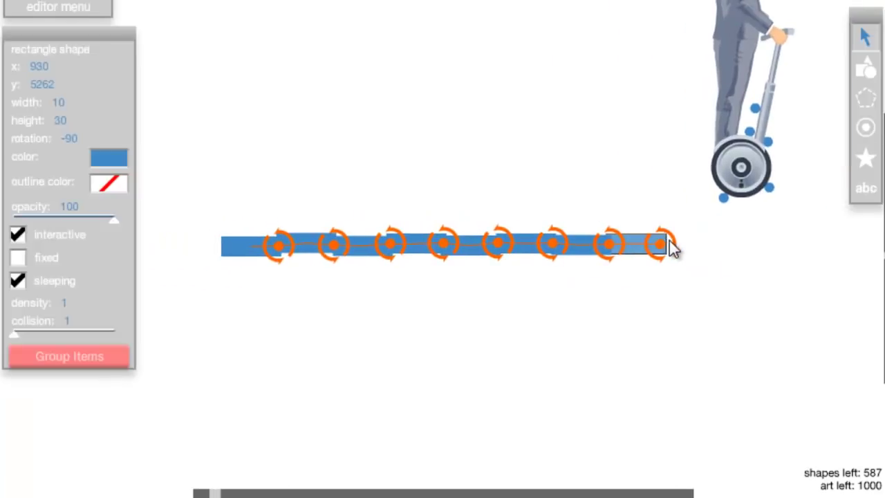
{"action": "left_click", "coordinate": [672, 241], "text": "shift"}
{"action": "left_click", "coordinate": [649, 254]}
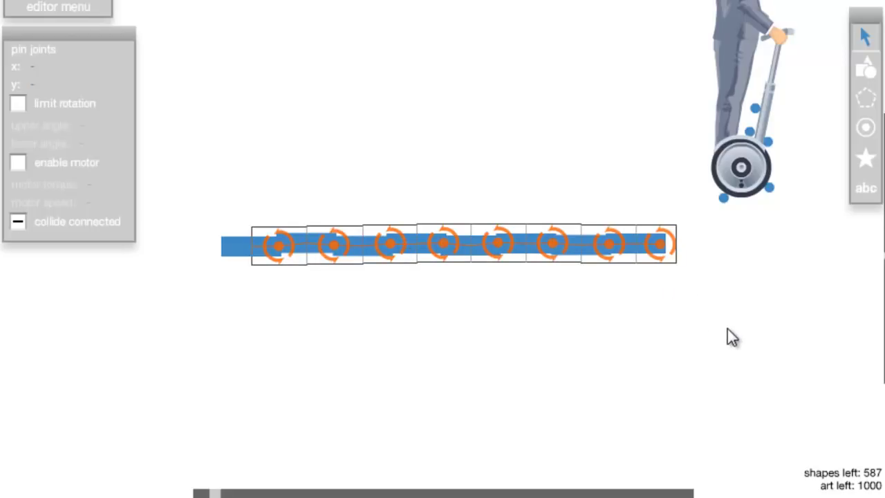
{"action": "key", "text": "Down"}
{"action": "key", "text": "Down"}
{"action": "key", "text": "Down"}
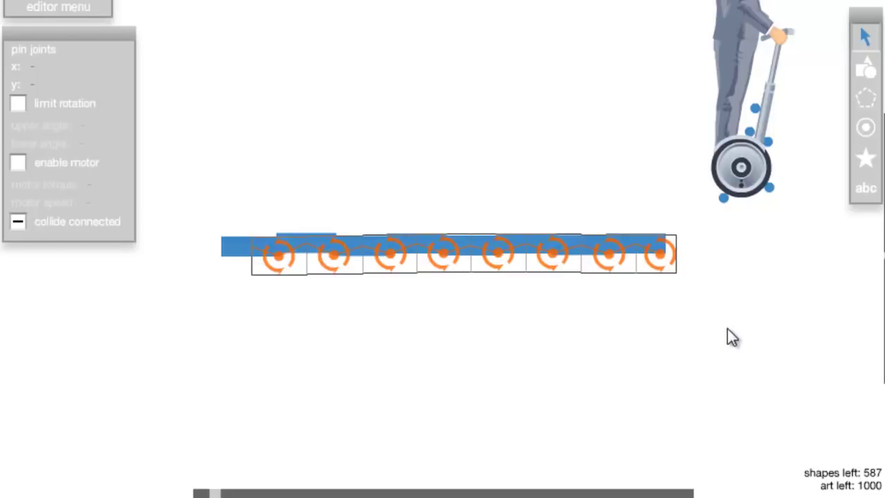
{"action": "key", "text": "Up"}
{"action": "key", "text": "Up"}
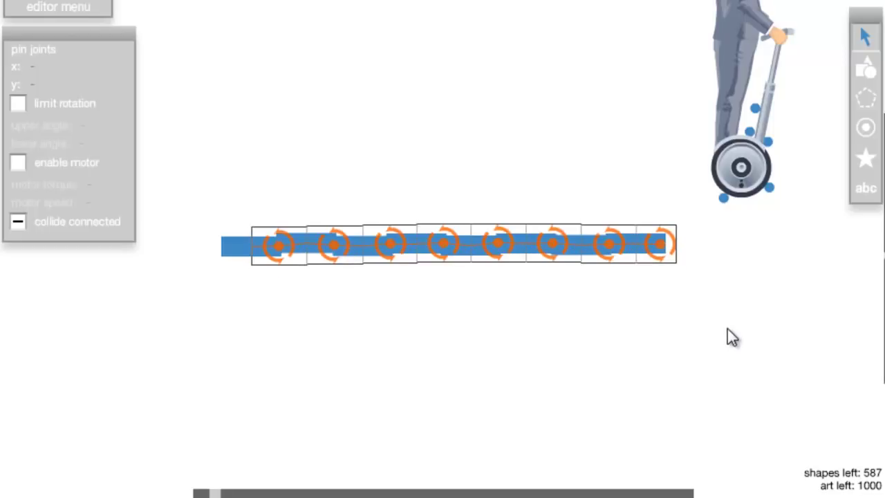
{"action": "key", "text": "Down"}
{"action": "key", "text": "Down"}
{"action": "key", "text": "Down"}
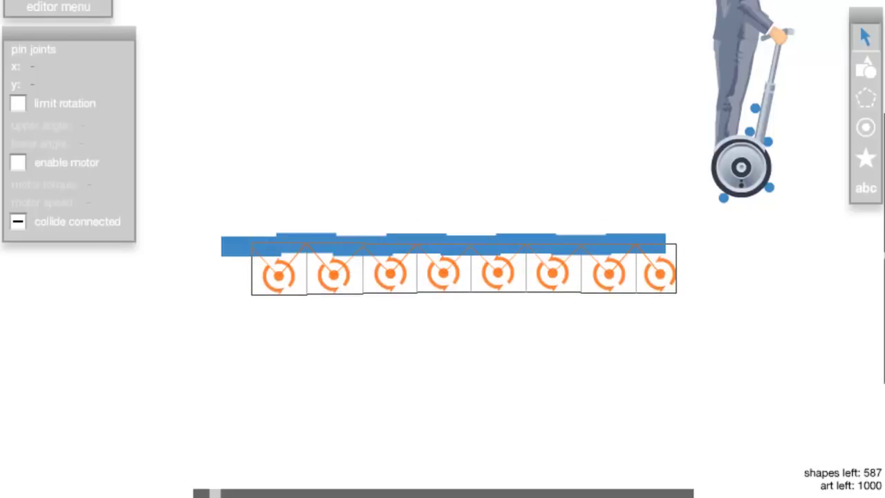
{"action": "left_click", "coordinate": [604, 200]}
{"action": "scroll", "coordinate": [478, 287], "scroll_direction": "up", "scroll_amount": 3}
- Check bar segments along the bar leftward and select the leftmost blue piece
{"action": "left_click", "coordinate": [384, 263]}
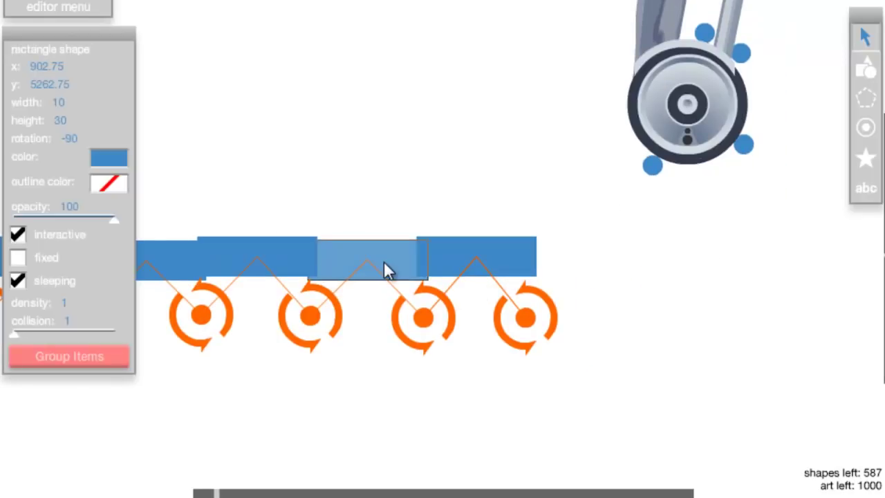
{"action": "left_click", "coordinate": [407, 233]}
{"action": "left_click", "coordinate": [304, 261]}
{"action": "left_click", "coordinate": [168, 253]}
{"action": "left_click_drag", "start_coordinate": [239, 201], "coordinate": [519, 203]}
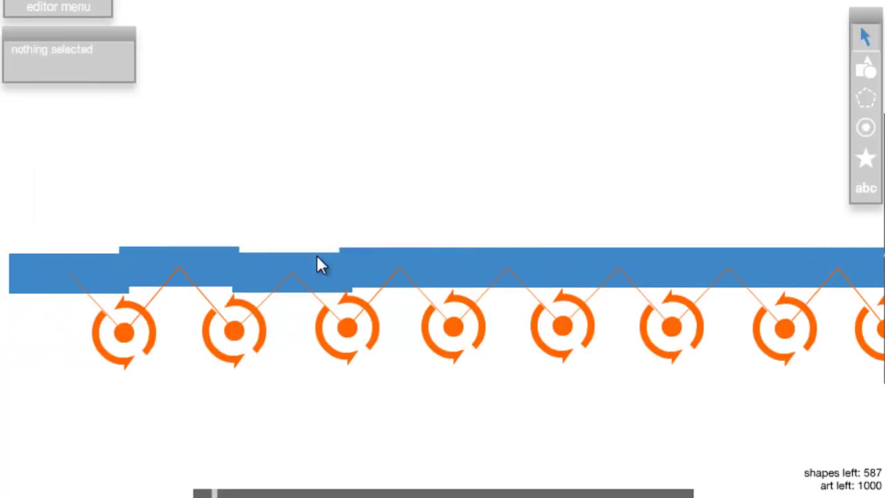
{"action": "left_click", "coordinate": [320, 264]}
{"action": "left_click", "coordinate": [323, 225]}
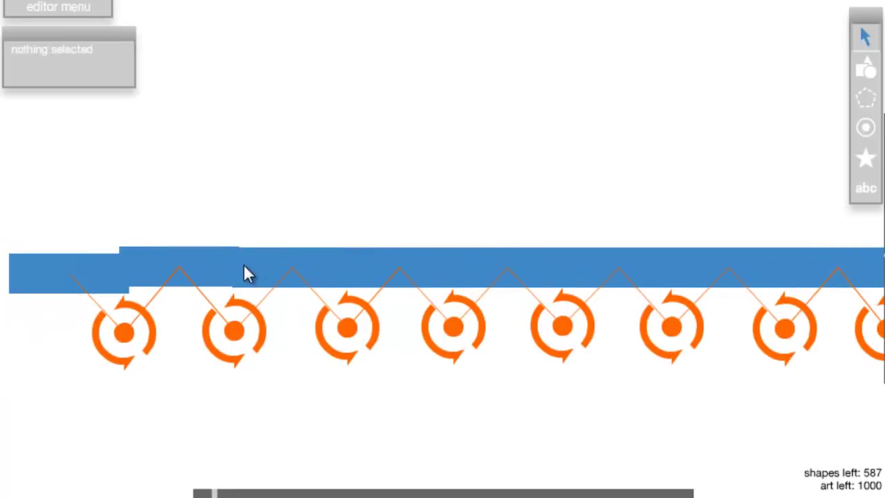
{"action": "left_click", "coordinate": [199, 272]}
{"action": "mouse_move", "coordinate": [247, 223]}
{"action": "left_mouse_down"}
{"action": "mouse_move", "coordinate": [277, 178]}
{"action": "mouse_move", "coordinate": [268, 277]}
{"action": "left_mouse_up"}
{"action": "left_click", "coordinate": [269, 276]}
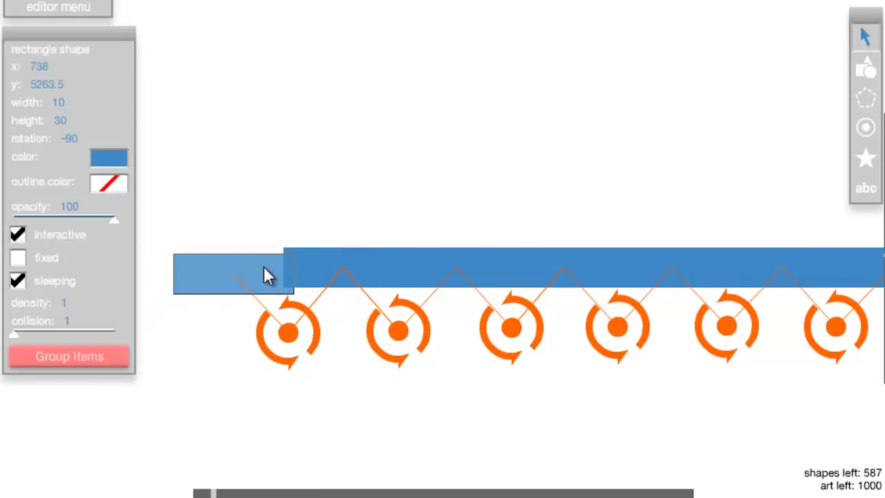
- Select the rightmost bar piece and view its colour choices without changing them
{"action": "left_click", "coordinate": [322, 201]}
{"action": "scroll", "coordinate": [376, 209], "scroll_direction": "down", "scroll_amount": 4}
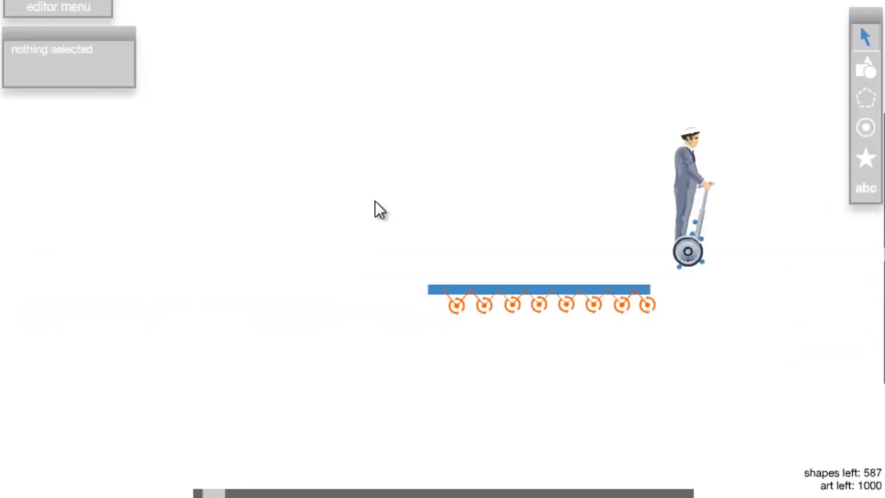
{"action": "scroll", "coordinate": [594, 280], "scroll_direction": "up", "scroll_amount": 4}
{"action": "left_click", "coordinate": [529, 271]}
{"action": "left_click_drag", "start_coordinate": [470, 228], "coordinate": [568, 228]}
{"action": "left_click", "coordinate": [109, 161]}
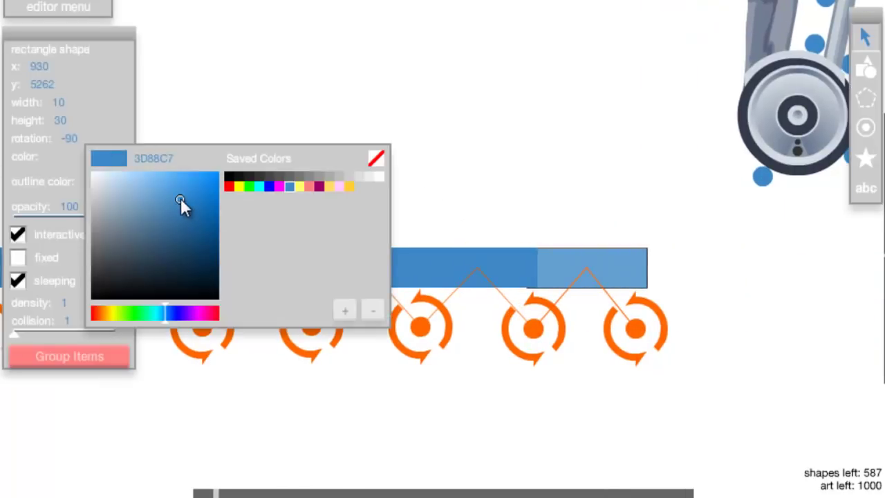
{"action": "left_click_drag", "start_coordinate": [438, 187], "coordinate": [500, 152]}
- Set the next two bar pieces to the left to opacity 70 and 60
{"action": "left_click", "coordinate": [482, 215]}
{"action": "left_click", "coordinate": [74, 206]}
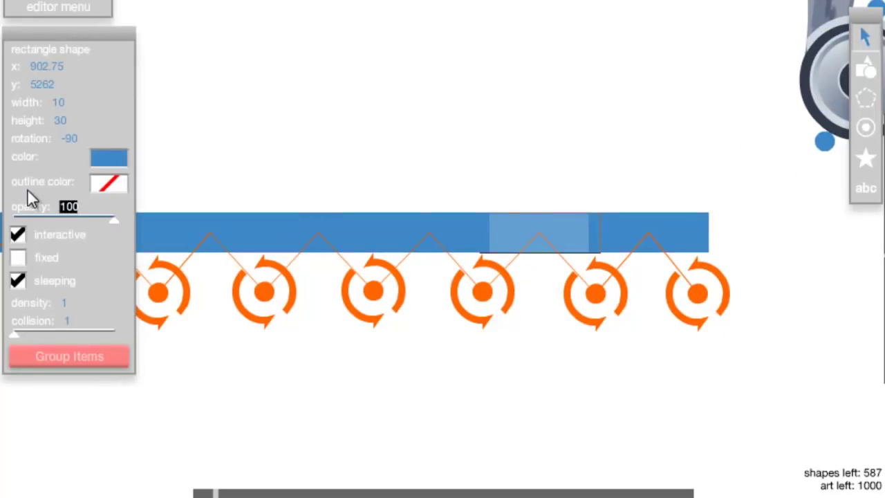
{"action": "type", "text": "70"}
{"action": "key", "text": "Return"}
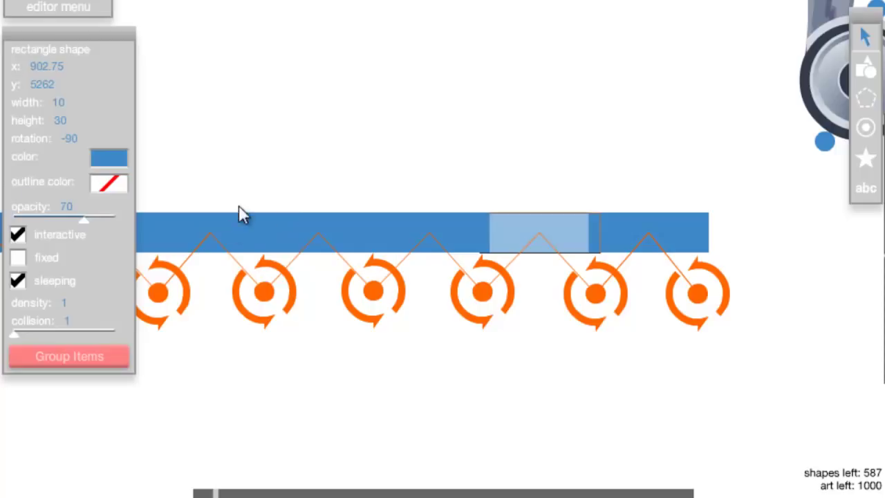
{"action": "left_click", "coordinate": [429, 225]}
{"action": "left_click", "coordinate": [74, 207]}
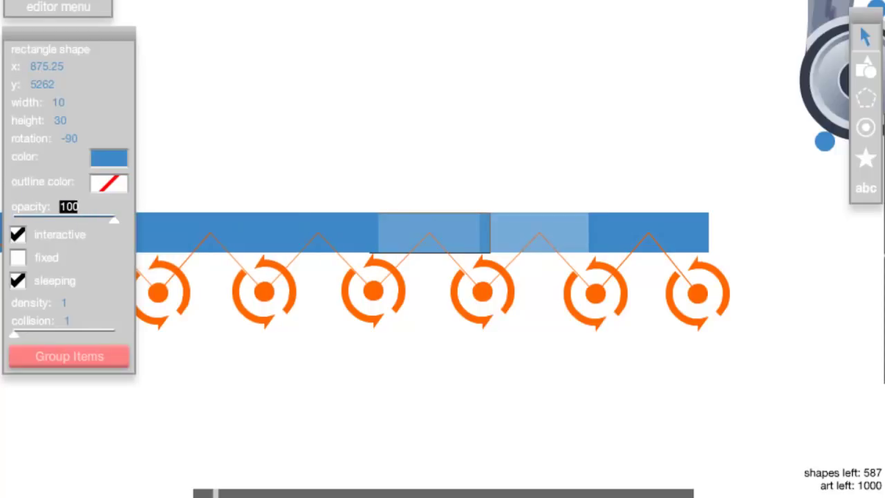
{"action": "type", "text": "0"}
{"action": "key", "text": "Return"}
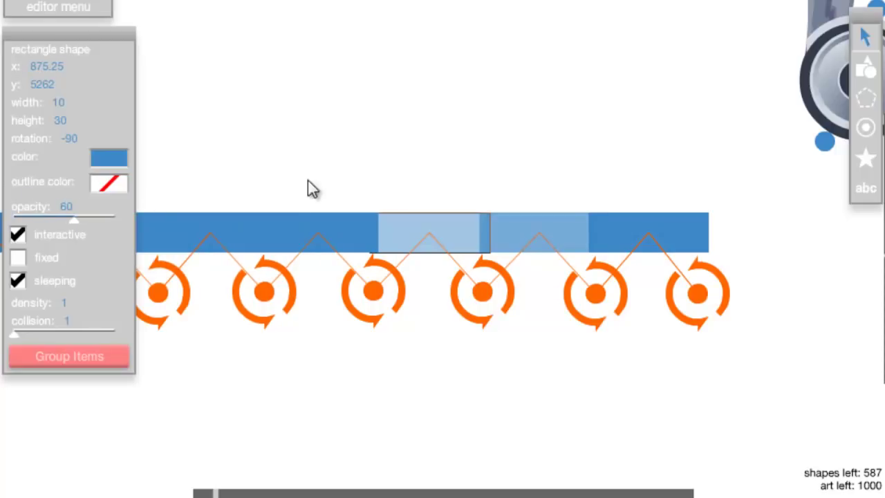
- Return to the Selection tool and reselect the 60- and 70-opacity pieces to review their colours
{"action": "left_click", "coordinate": [411, 156]}
{"action": "left_click", "coordinate": [373, 231]}
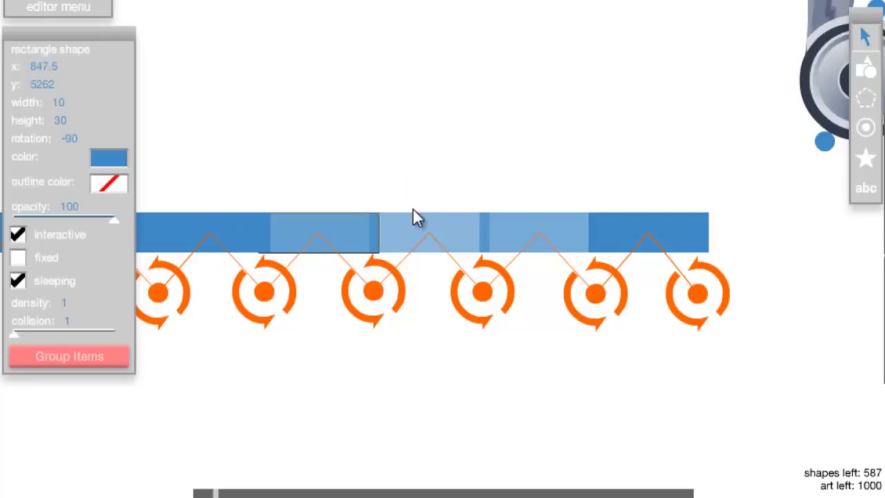
{"action": "key", "text": "s"}
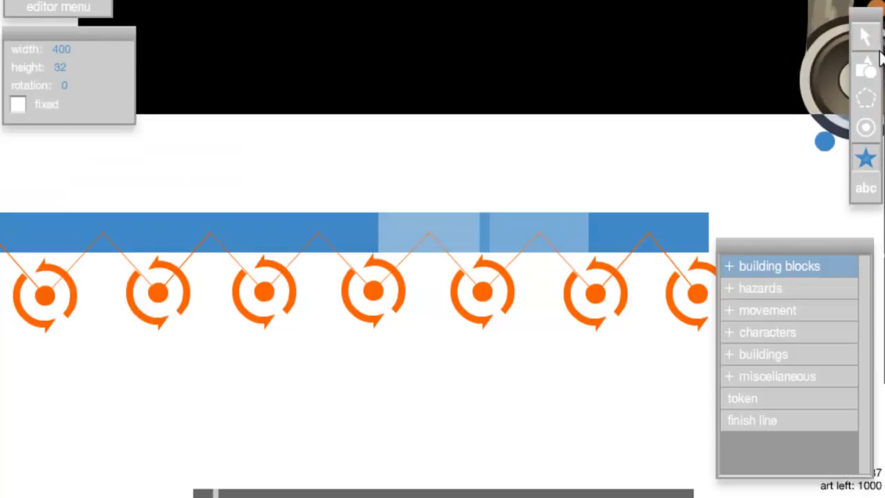
{"action": "left_click", "coordinate": [866, 36]}
{"action": "left_click", "coordinate": [320, 234]}
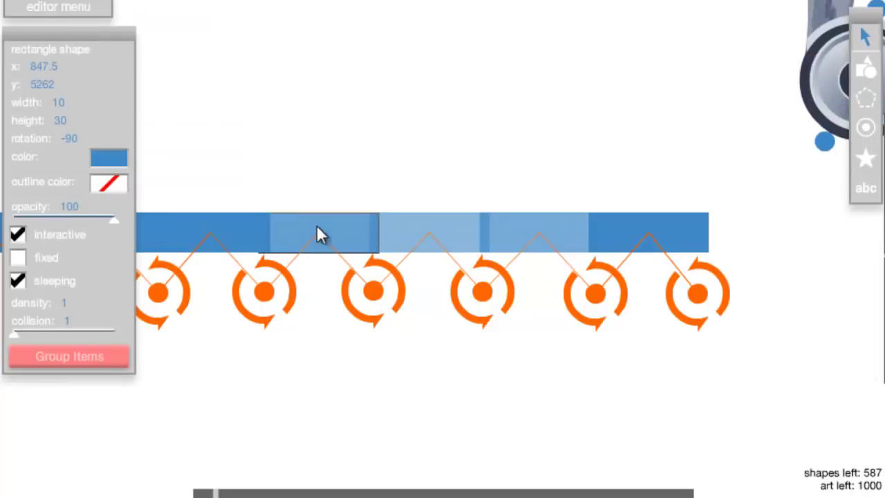
{"action": "left_click", "coordinate": [453, 230]}
{"action": "left_click", "coordinate": [539, 229]}
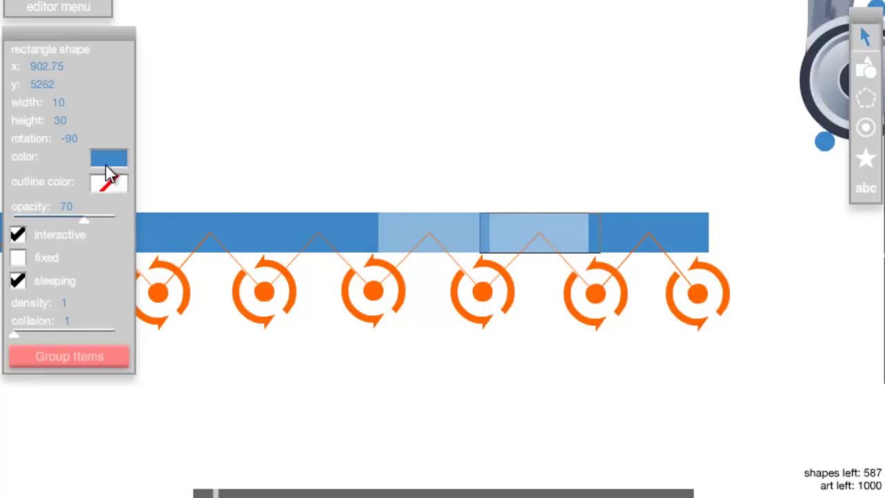
{"action": "left_click", "coordinate": [107, 161]}
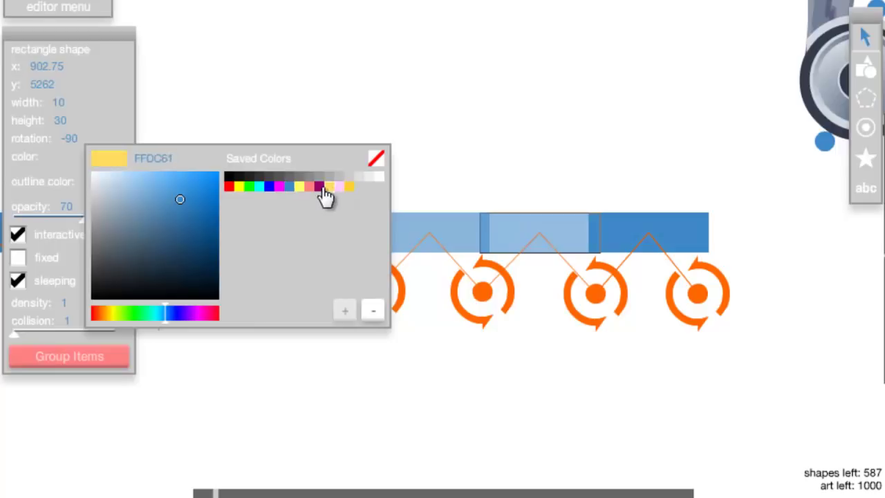
{"action": "left_click", "coordinate": [172, 193]}
- Restore both pieces' opacity to 100 and give the second one a lighter blue
{"action": "left_click", "coordinate": [479, 184]}
{"action": "left_click", "coordinate": [438, 226]}
{"action": "left_click", "coordinate": [489, 228]}
{"action": "left_click_drag", "start_coordinate": [83, 218], "coordinate": [458, 123]}
{"action": "left_click", "coordinate": [459, 122]}
{"action": "left_click", "coordinate": [420, 222]}
{"action": "left_click_drag", "start_coordinate": [76, 219], "coordinate": [118, 219]}
{"action": "left_click", "coordinate": [109, 157]}
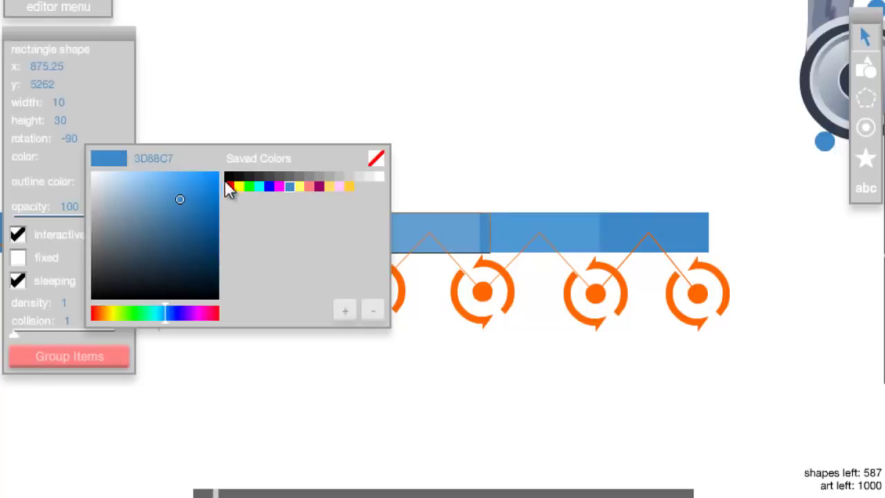
{"action": "left_click", "coordinate": [332, 128]}
- Colour the next two pieces leftward in lighter blues, starting with 8BBCE5
{"action": "left_click", "coordinate": [297, 228]}
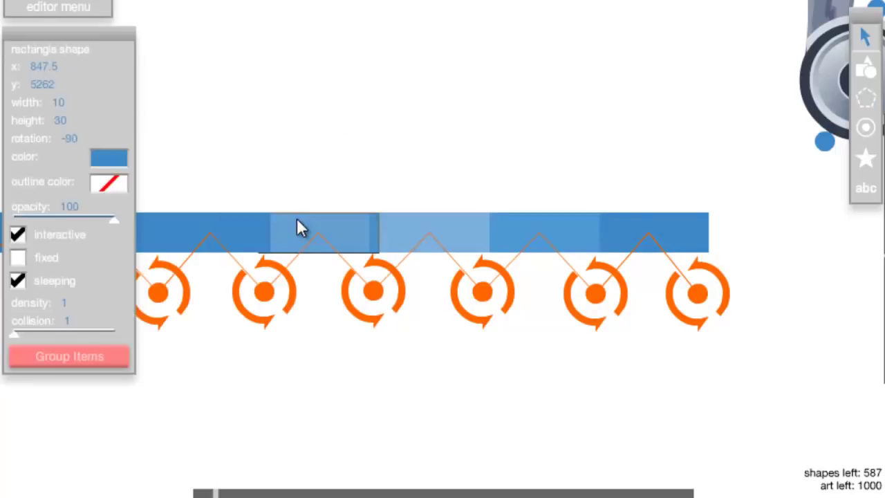
{"action": "left_click", "coordinate": [111, 162]}
{"action": "left_click_drag", "start_coordinate": [181, 201], "coordinate": [140, 184]}
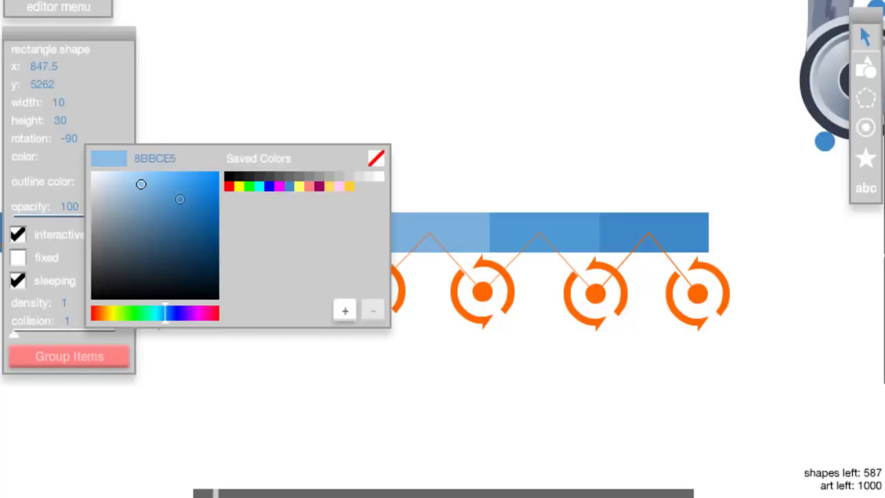
{"action": "left_click", "coordinate": [358, 83]}
{"action": "left_click", "coordinate": [597, 108]}
{"action": "left_click", "coordinate": [573, 220]}
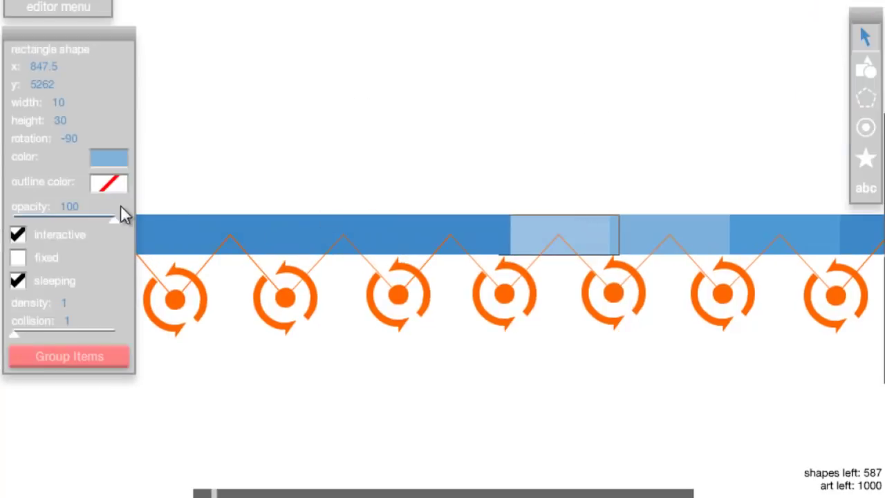
{"action": "left_click", "coordinate": [112, 158]}
{"action": "left_click_drag", "start_coordinate": [145, 187], "coordinate": [132, 184]}
{"action": "left_click", "coordinate": [419, 191]}
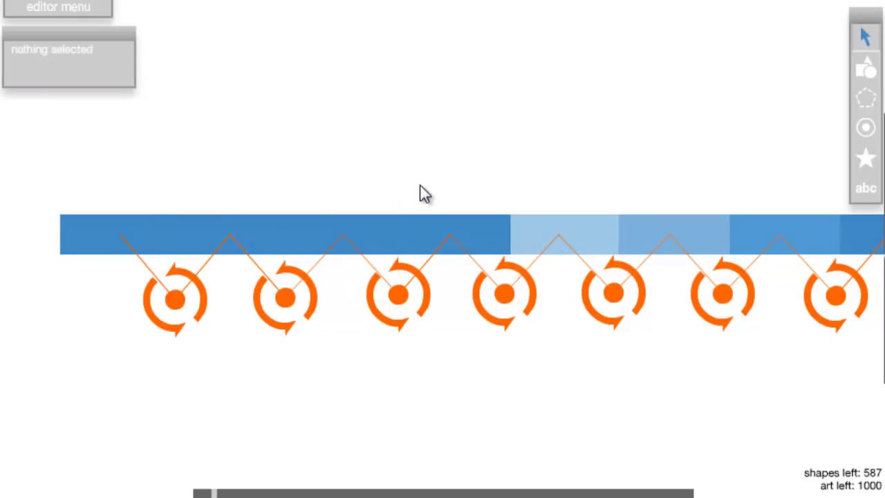
- Give the following bar piece an even lighter blue
{"action": "left_click", "coordinate": [439, 233]}
{"action": "left_click", "coordinate": [117, 166]}
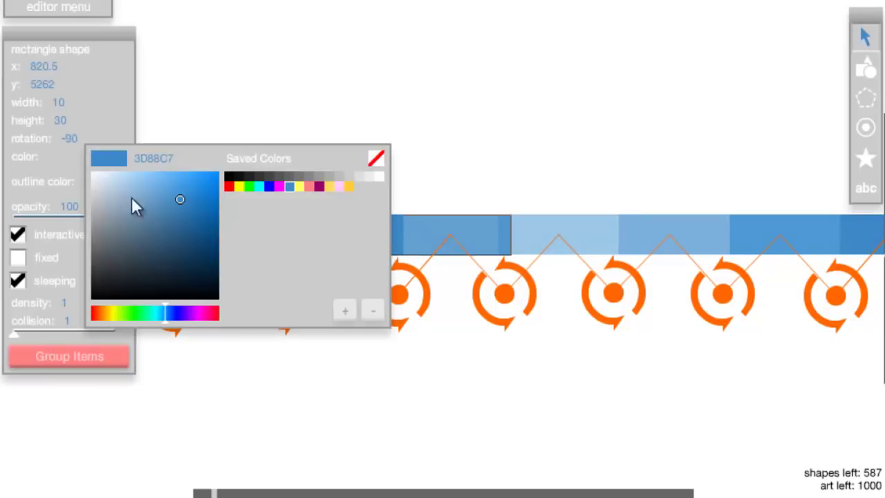
{"action": "left_click_drag", "start_coordinate": [183, 199], "coordinate": [137, 188]}
{"action": "left_click", "coordinate": [415, 69]}
{"action": "left_click", "coordinate": [415, 70]}
- Shade the next two pieces pale blue A9C5DD and very pale blue CCD8E3
{"action": "left_click", "coordinate": [348, 220]}
{"action": "left_click", "coordinate": [111, 166]}
{"action": "left_click_drag", "start_coordinate": [141, 192], "coordinate": [122, 188]}
{"action": "left_click", "coordinate": [353, 121]}
{"action": "left_click_drag", "start_coordinate": [354, 120], "coordinate": [425, 201]}
{"action": "left_click", "coordinate": [408, 215]}
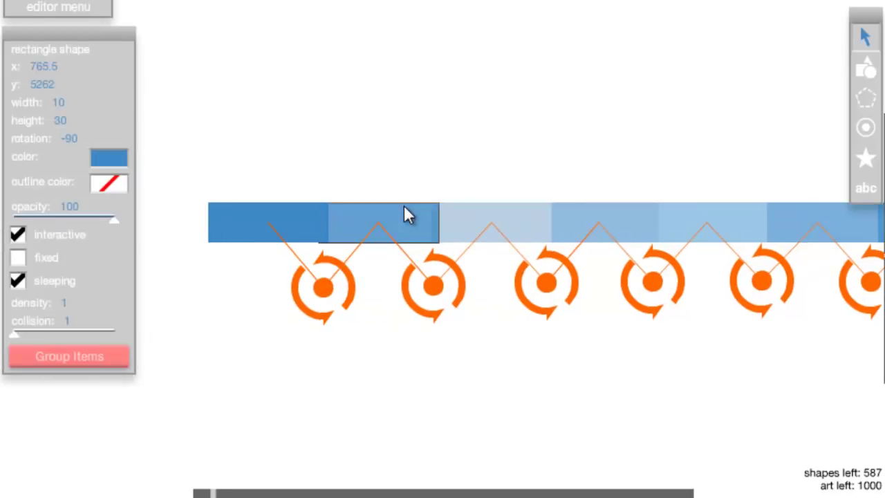
{"action": "left_click", "coordinate": [108, 159]}
{"action": "left_click_drag", "start_coordinate": [179, 201], "coordinate": [103, 184]}
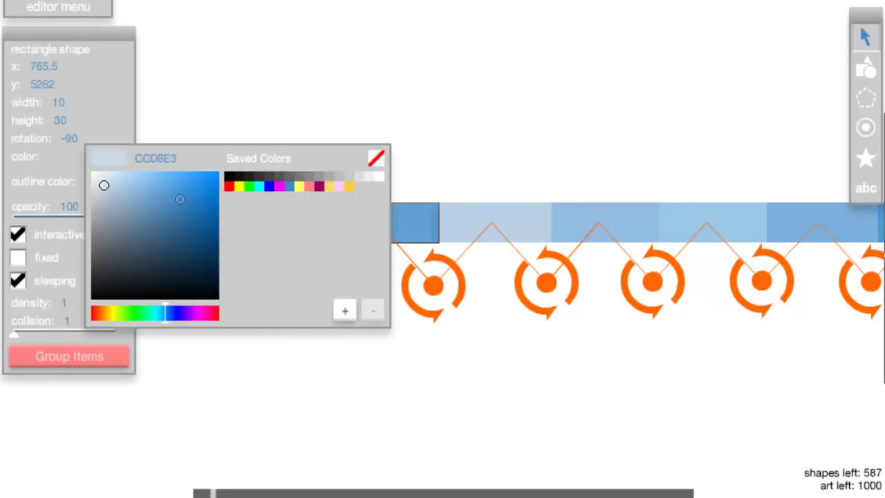
- Make the leftmost bar piece white with a black outline
{"action": "mouse_move", "coordinate": [189, 132]}
{"action": "left_mouse_down"}
{"action": "mouse_move", "coordinate": [380, 128]}
{"action": "mouse_move", "coordinate": [366, 199]}
{"action": "left_mouse_up"}
{"action": "left_click", "coordinate": [367, 199]}
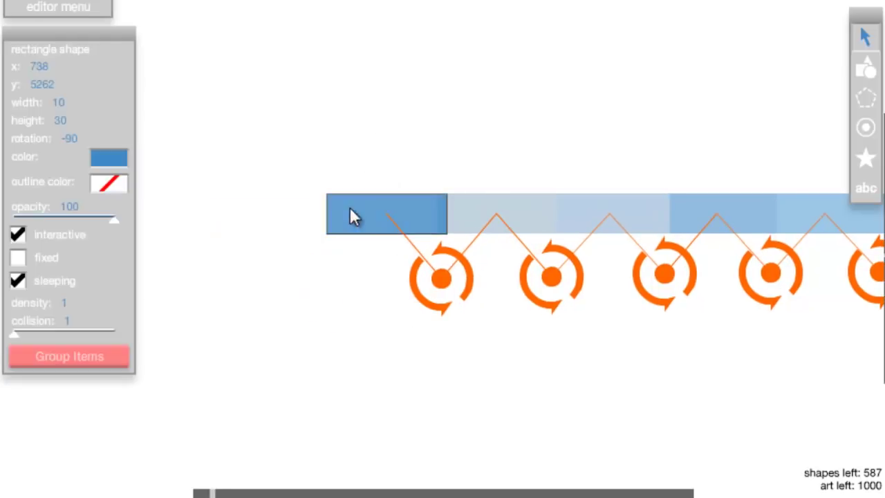
{"action": "left_click", "coordinate": [111, 160]}
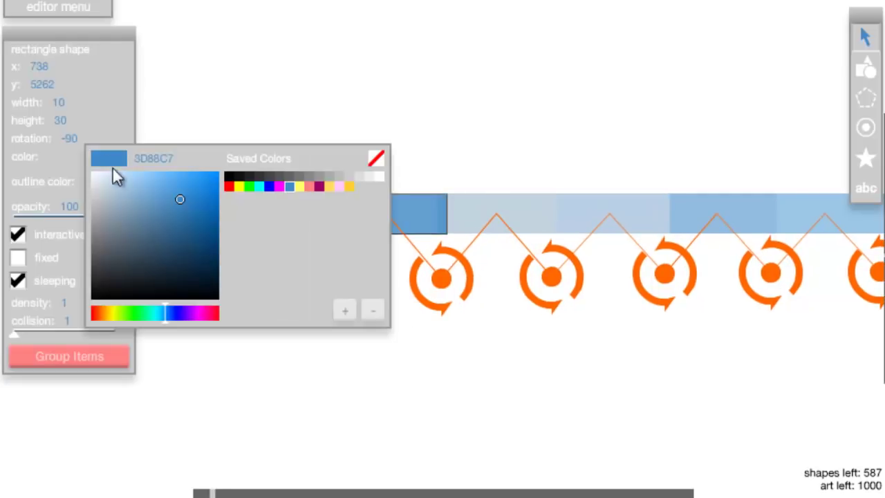
{"action": "left_click", "coordinate": [380, 183]}
{"action": "left_click", "coordinate": [457, 172]}
{"action": "left_click", "coordinate": [450, 208]}
{"action": "left_click", "coordinate": [406, 202]}
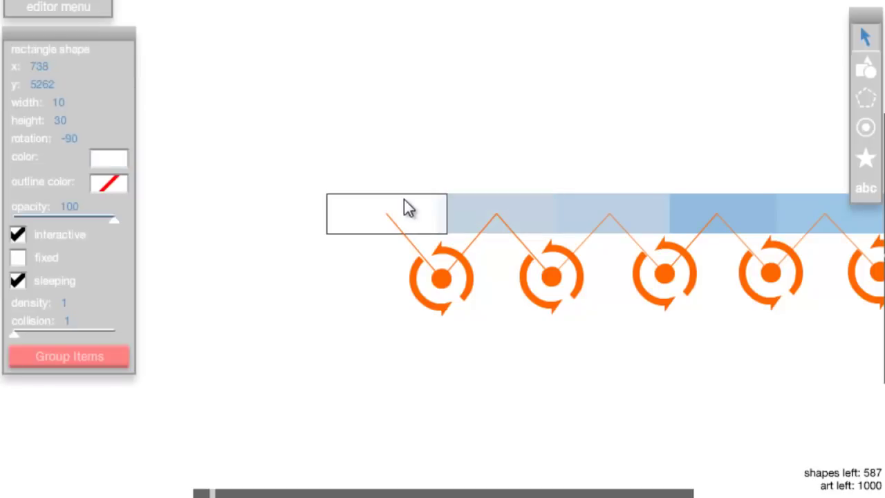
{"action": "left_click", "coordinate": [127, 187]}
{"action": "left_click", "coordinate": [229, 212]}
{"action": "left_click", "coordinate": [487, 153]}
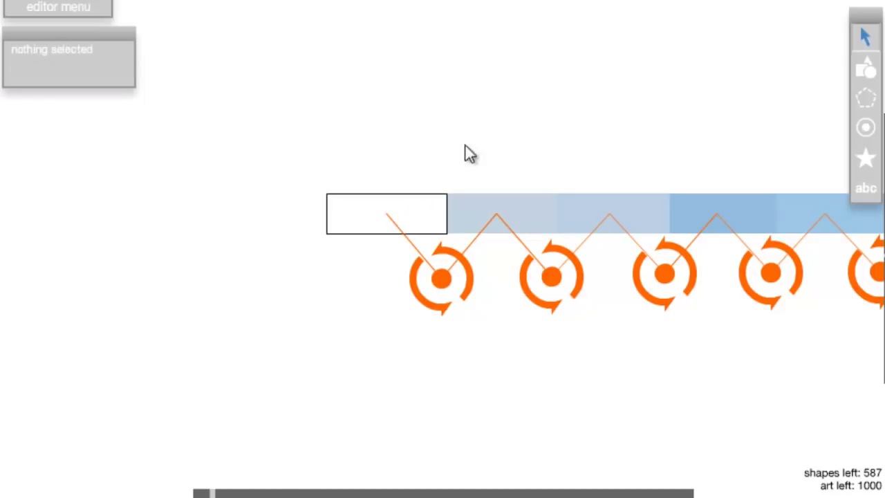
- Test-play the level twice, watching the faded blue bar flex under the Segway rider
{"action": "scroll", "coordinate": [502, 145], "scroll_direction": "down", "scroll_amount": 3}
{"action": "left_click_drag", "start_coordinate": [498, 180], "coordinate": [493, 162]}
{"action": "key", "text": "t"}
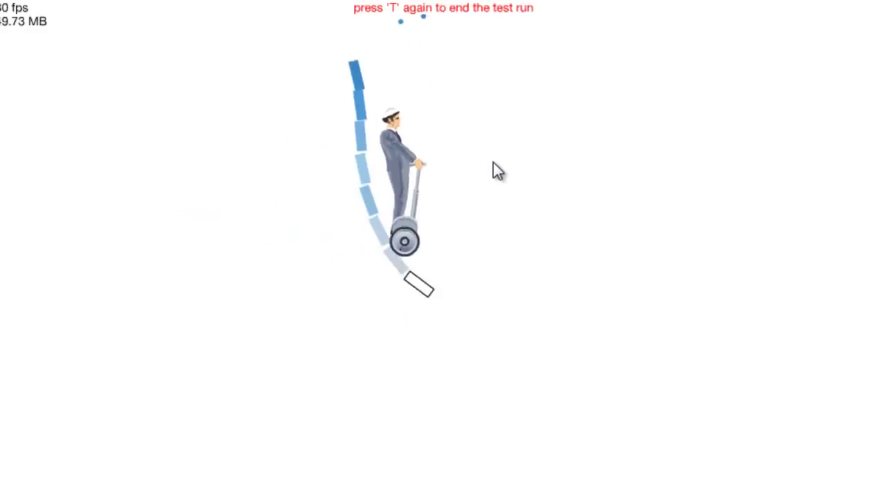
{"action": "key", "text": "t"}
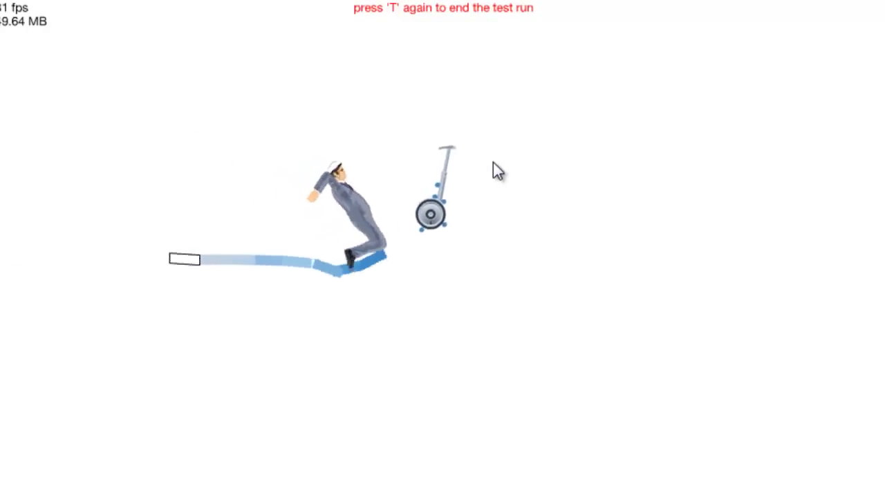
{"action": "key", "text": "t"}
{"action": "key", "text": "t"}
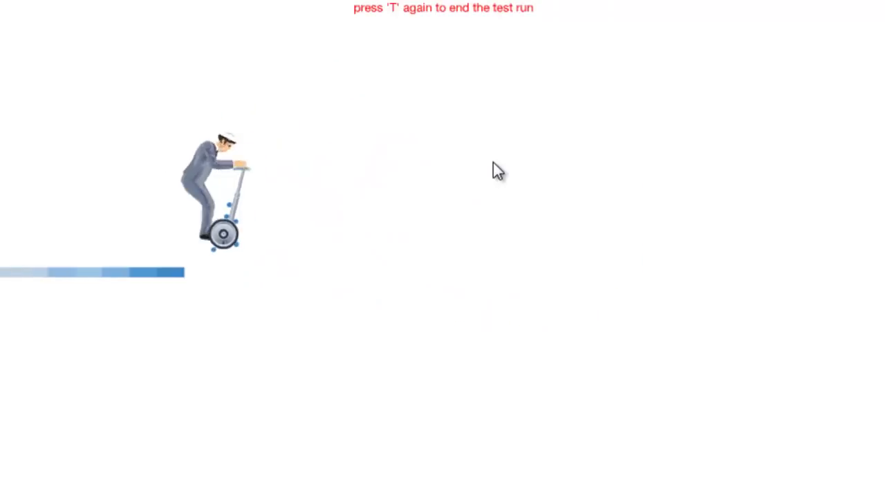
{"action": "key", "text": "t"}
{"action": "key", "text": "t"}
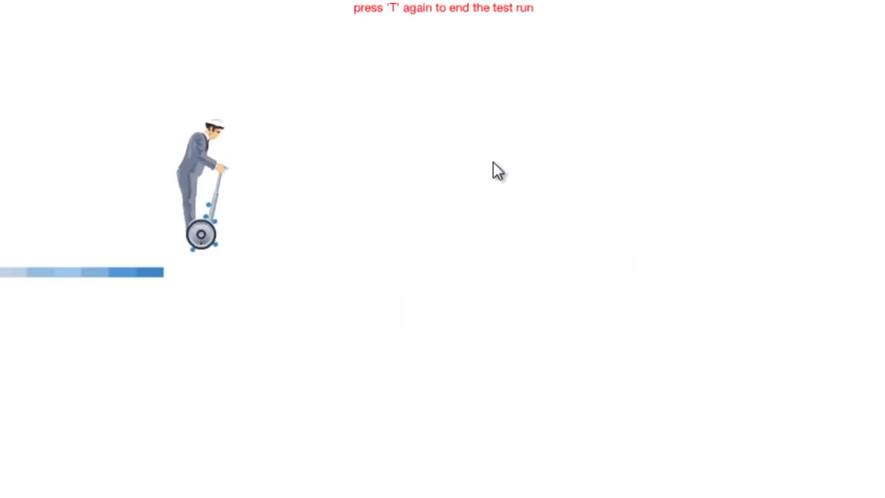
{"action": "scroll", "coordinate": [297, 265], "scroll_direction": "up", "scroll_amount": 3}
{"action": "scroll", "coordinate": [351, 358], "scroll_direction": "down", "scroll_amount": 2}
{"action": "scroll", "coordinate": [387, 332], "scroll_direction": "down", "scroll_amount": 2}
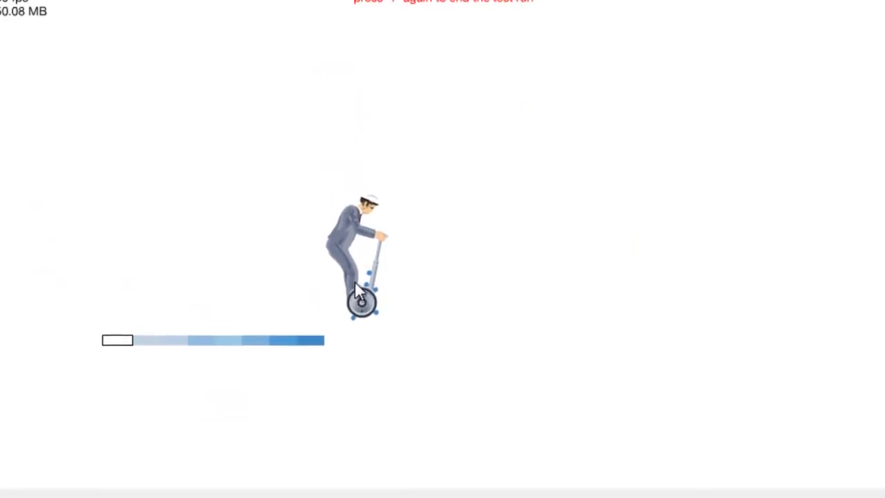
{"action": "key", "text": "t"}
{"action": "scroll", "coordinate": [603, 280], "scroll_direction": "up", "scroll_amount": 4}
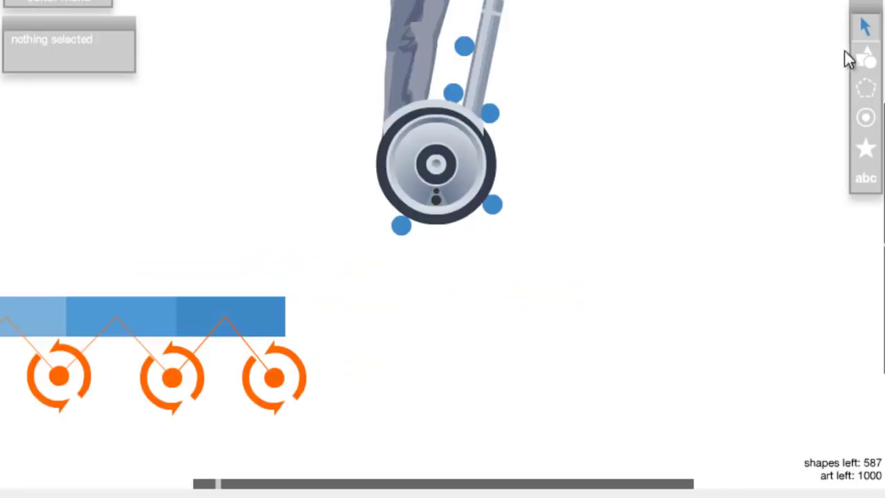
- Choose the circle shape option and run a quick test of the level
{"action": "left_click", "coordinate": [865, 57]}
{"action": "left_click", "coordinate": [69, 75]}
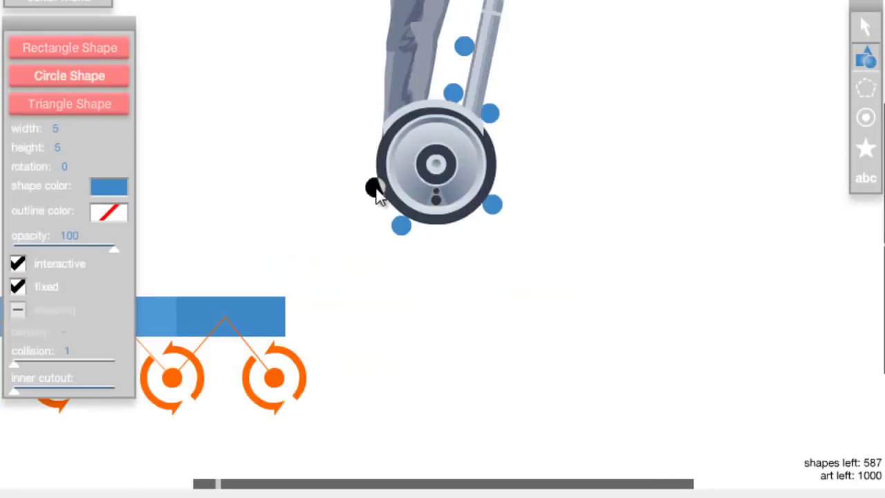
{"action": "key", "text": "t"}
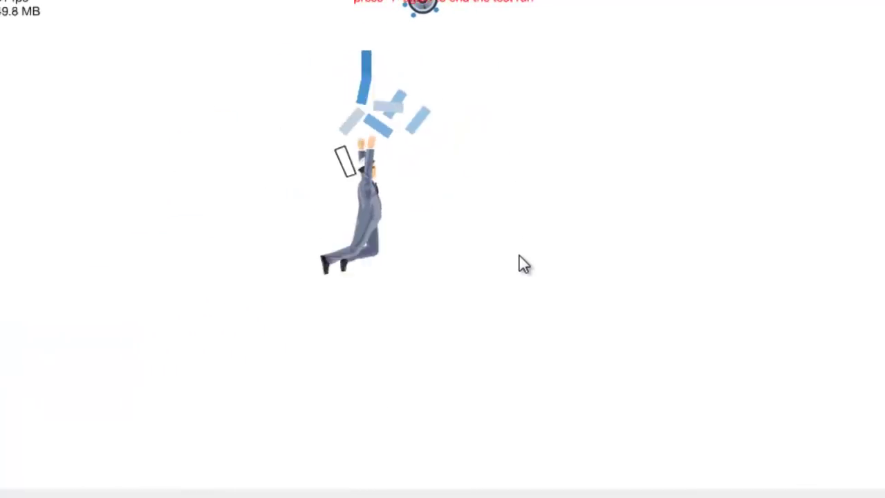
{"action": "key", "text": "t"}
- Move all eight pin joints up onto the plank with Shift+Up, then test-play again
{"action": "left_click_drag", "start_coordinate": [408, 249], "coordinate": [767, 199]}
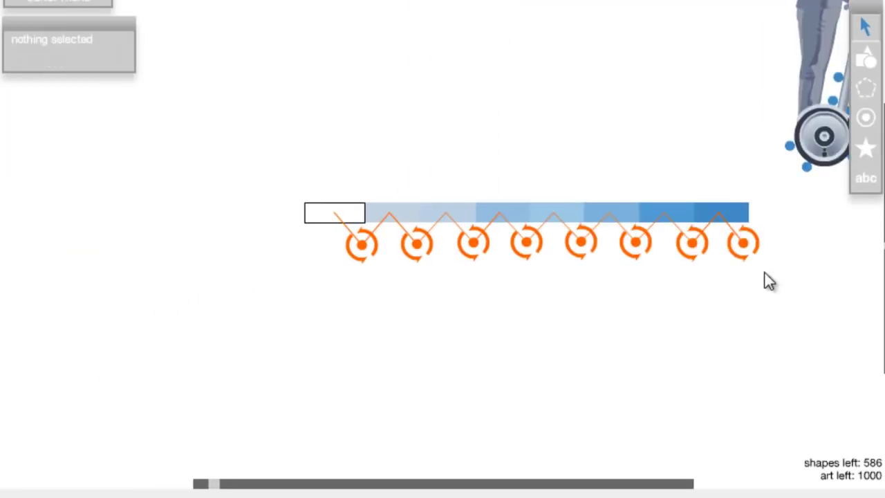
{"action": "left_click", "coordinate": [743, 251]}
{"action": "left_click_drag", "start_coordinate": [764, 265], "coordinate": [335, 257]}
{"action": "key", "text": "shift+Up"}
{"action": "key", "text": "shift+Up"}
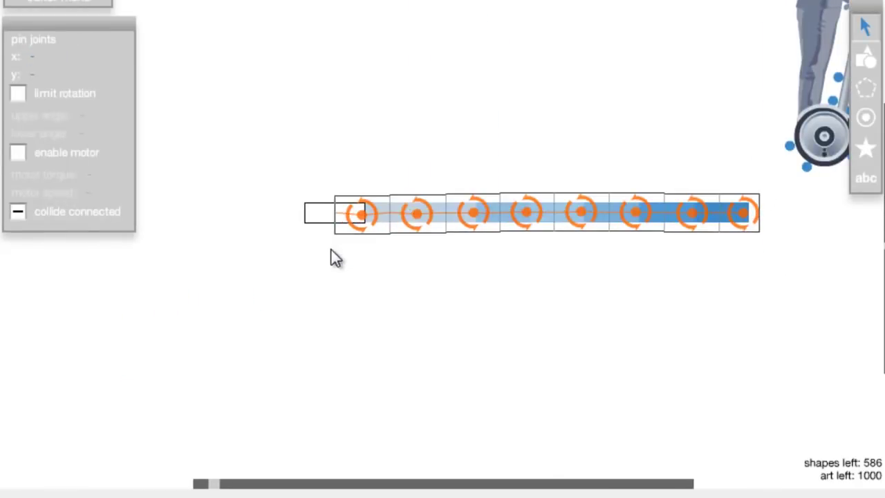
{"action": "left_click", "coordinate": [444, 123]}
{"action": "key", "text": "t"}
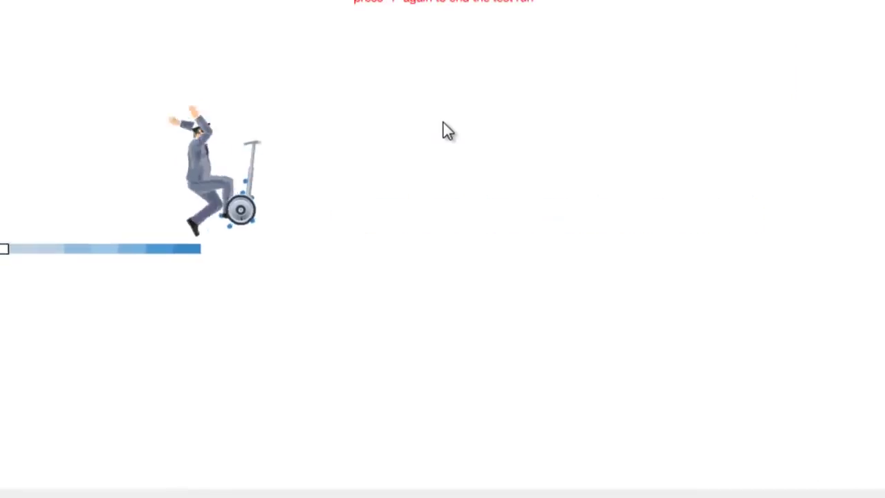
{"action": "key", "text": "Return"}
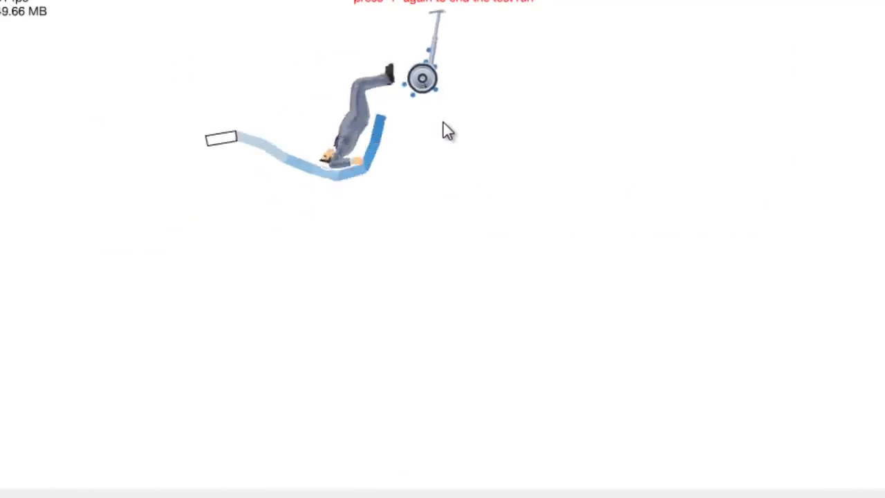
- Delete the stray small blue circle and test the level
{"action": "key", "text": "t"}
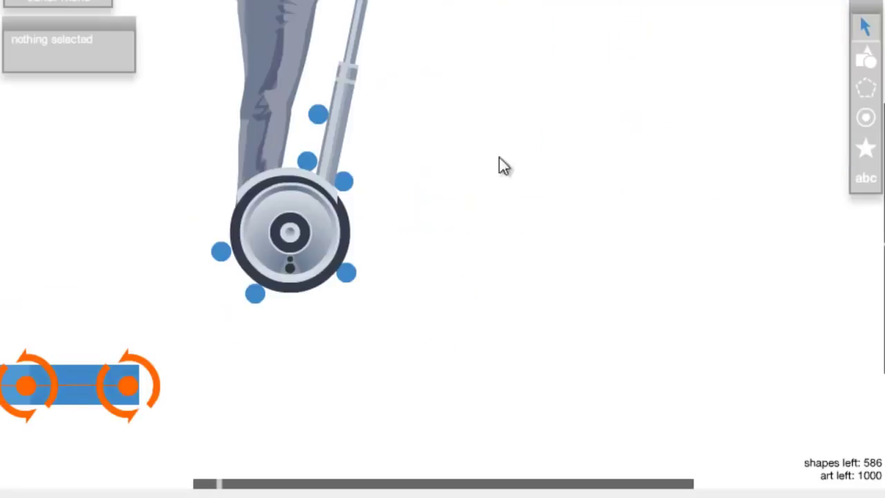
{"action": "left_click", "coordinate": [229, 252]}
{"action": "key", "text": "Delete"}
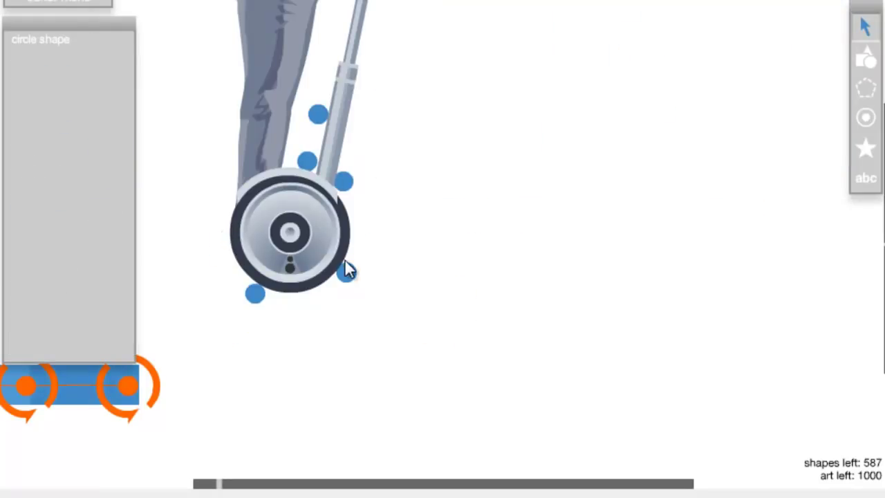
{"action": "key", "text": "t"}
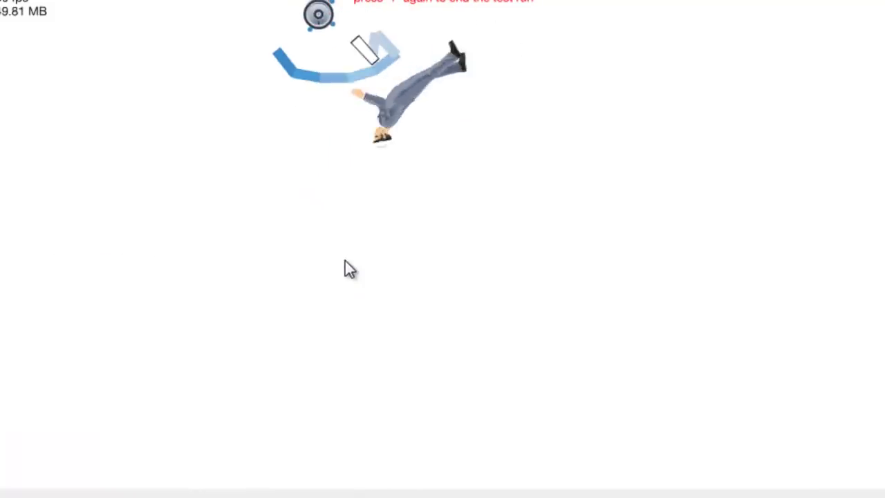
{"action": "key", "text": "t"}
- Nudge the rope plank one step right and down, then start a new test run
{"action": "scroll", "coordinate": [344, 259], "scroll_direction": "down", "scroll_amount": 5}
{"action": "left_click_drag", "start_coordinate": [504, 280], "coordinate": [375, 233]}
{"action": "key", "text": "Right"}
{"action": "key", "text": "Down"}
{"action": "key", "text": "t"}
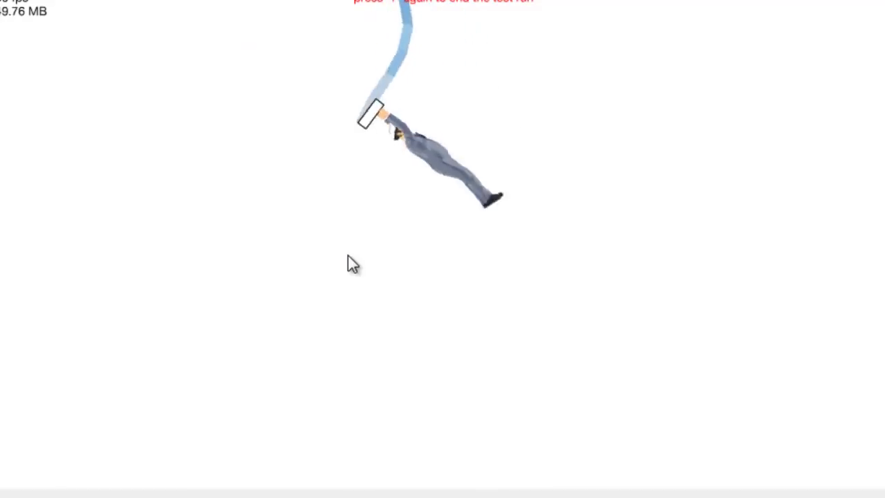
- Paste two copies of the rope plank, placing each further down and to the right
{"action": "key", "text": "t"}
{"action": "left_click_drag", "start_coordinate": [496, 307], "coordinate": [377, 253]}
{"action": "key", "text": "ctrl+v"}
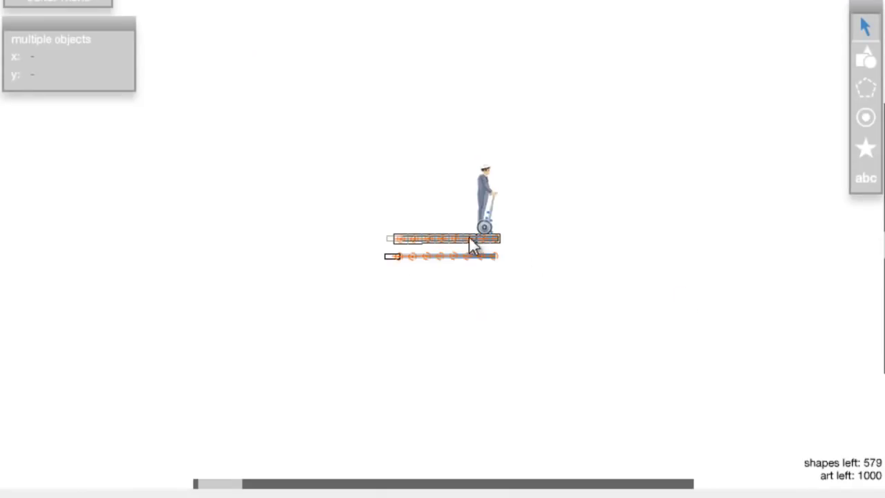
{"action": "left_click_drag", "start_coordinate": [435, 235], "coordinate": [606, 328]}
{"action": "key", "text": "ctrl+v"}
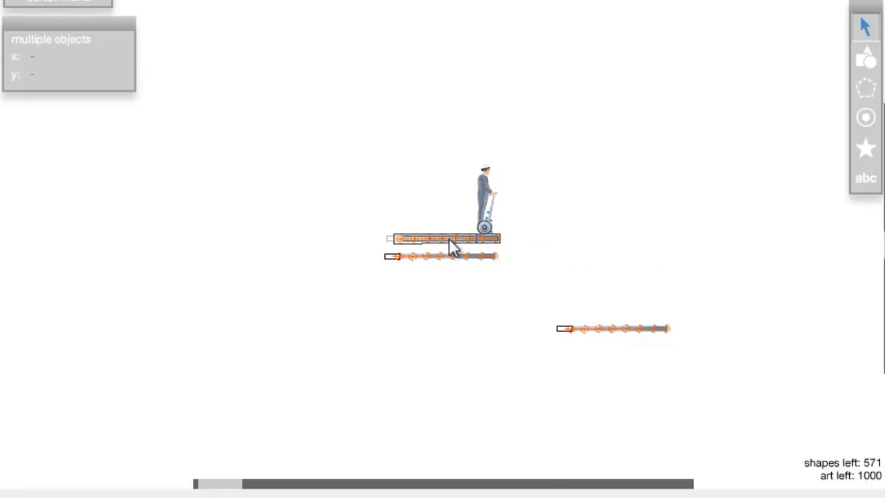
{"action": "mouse_move", "coordinate": [458, 241]}
{"action": "left_mouse_down"}
{"action": "mouse_move", "coordinate": [785, 402]}
{"action": "mouse_move", "coordinate": [814, 405]}
{"action": "left_mouse_up"}
- Test-play the level, ejecting the rider with Z to grab the rope, restarting once
{"action": "key", "text": "t"}
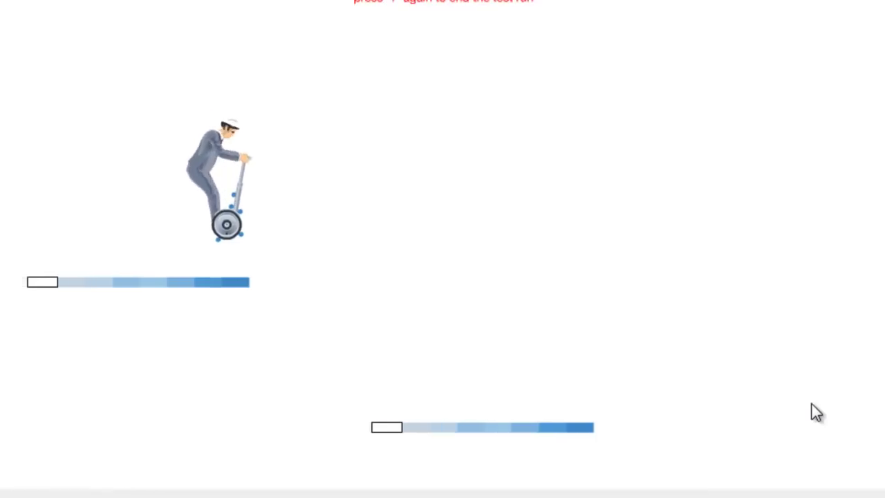
{"action": "key", "text": "z"}
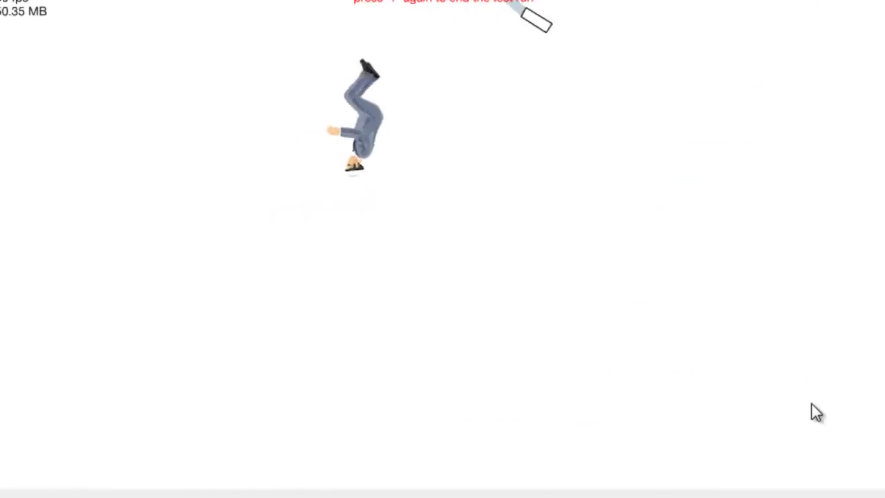
{"action": "key", "text": "Return"}
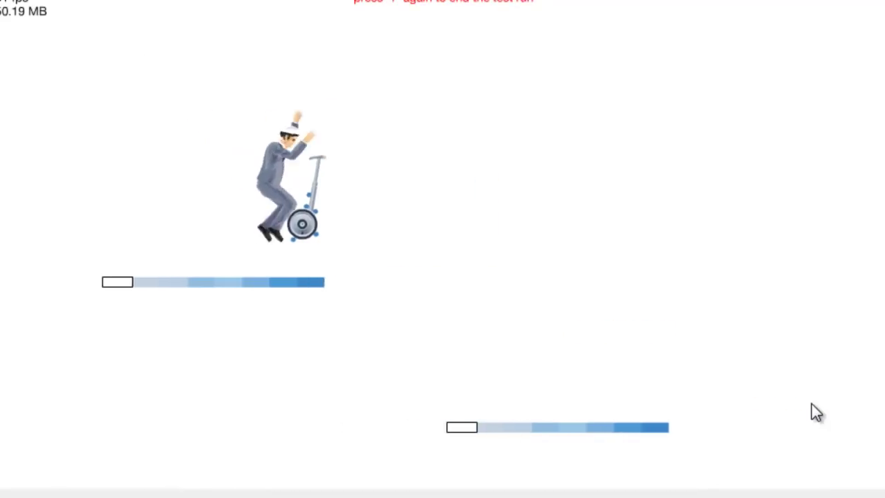
{"action": "key", "text": "z"}
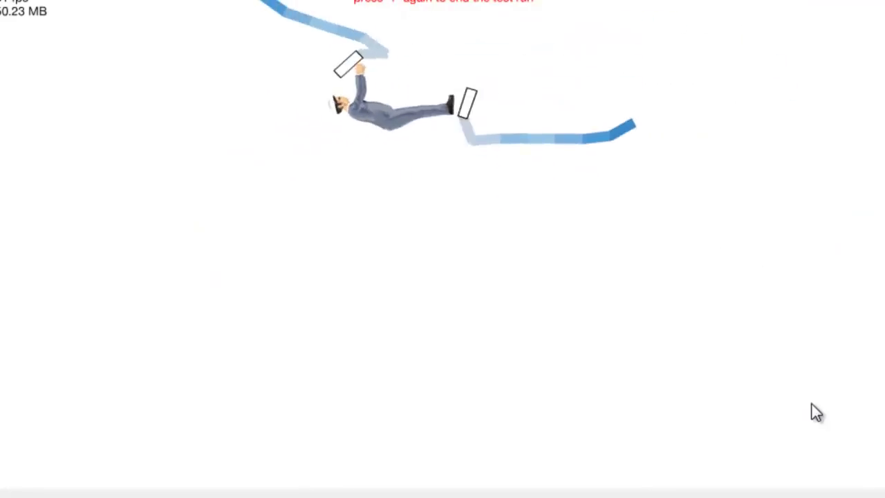
{"action": "key", "text": "p"}
- Nudge the right rope swing down and left, and the middle swing down
{"action": "mouse_move", "coordinate": [810, 420]}
{"action": "left_mouse_down"}
{"action": "mouse_move", "coordinate": [771, 264]}
{"action": "mouse_move", "coordinate": [597, 188]}
{"action": "left_mouse_up"}
{"action": "key", "text": "Down"}
{"action": "key", "text": "Down"}
{"action": "key", "text": "Down"}
{"action": "key", "text": "Left"}
{"action": "key", "text": "Left"}
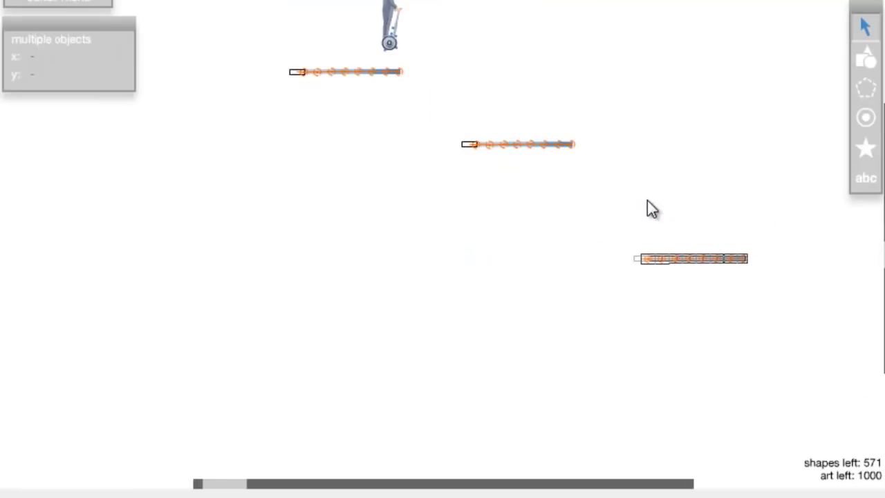
{"action": "key", "text": "Down"}
{"action": "key", "text": "Down"}
{"action": "key", "text": "Down"}
{"action": "left_click_drag", "start_coordinate": [646, 200], "coordinate": [443, 125]}
{"action": "key", "text": "Down"}
{"action": "key", "text": "Down"}
{"action": "key", "text": "Down"}
- After a test run, adjust the middle rope swing's height and deselect it
{"action": "key", "text": "p"}
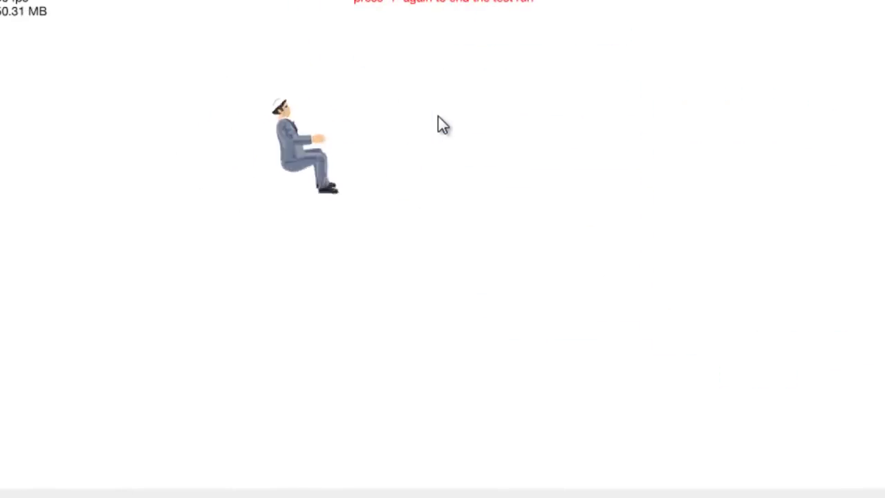
{"action": "key", "text": "p"}
{"action": "left_click_drag", "start_coordinate": [447, 158], "coordinate": [440, 157]}
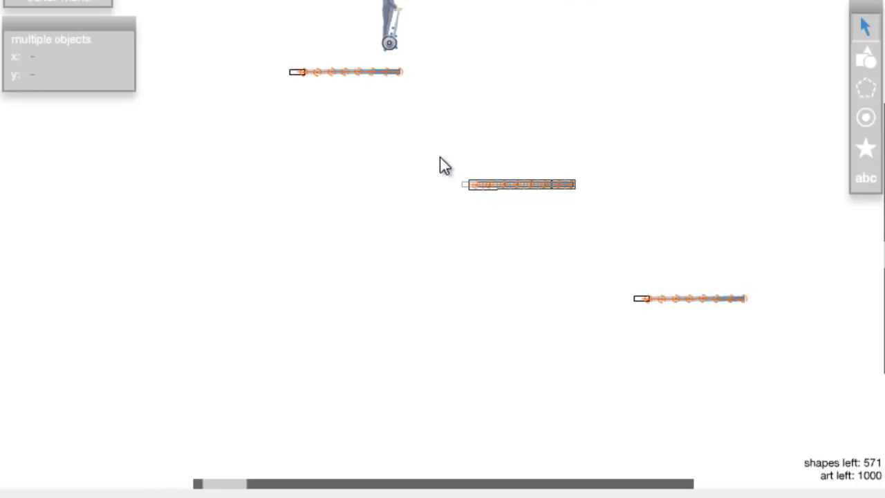
{"action": "key", "text": "Down"}
{"action": "key", "text": "Down"}
{"action": "key", "text": "Down"}
{"action": "key", "text": "Up"}
{"action": "key", "text": "Up"}
{"action": "key", "text": "Up"}
{"action": "left_click", "coordinate": [601, 159]}
{"action": "left_click", "coordinate": [866, 61]}
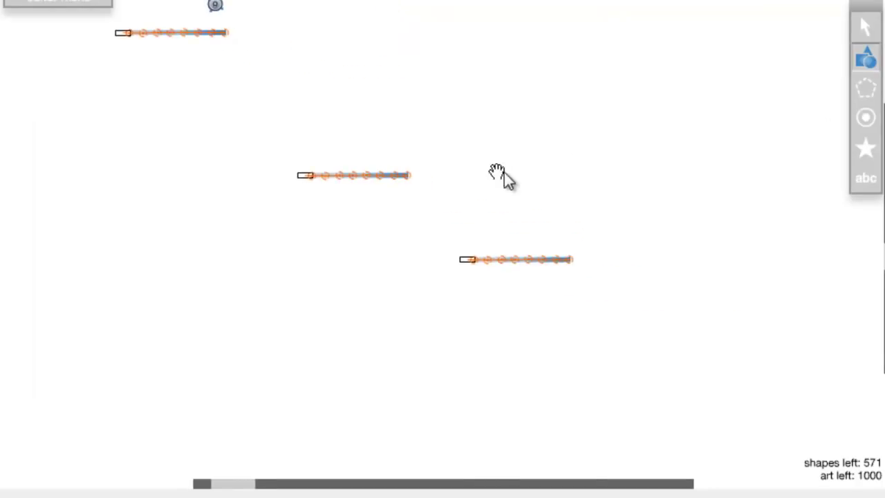
{"action": "scroll", "coordinate": [484, 155], "scroll_direction": "up", "scroll_amount": 2}
{"action": "left_click", "coordinate": [69, 48]}
{"action": "mouse_move", "coordinate": [351, 146]}
{"action": "left_mouse_down"}
{"action": "mouse_move", "coordinate": [395, 198]}
{"action": "mouse_move", "coordinate": [506, 201]}
{"action": "mouse_move", "coordinate": [494, 175]}
{"action": "left_mouse_up"}
{"action": "scroll", "coordinate": [450, 336], "scroll_direction": "up", "scroll_amount": 2}
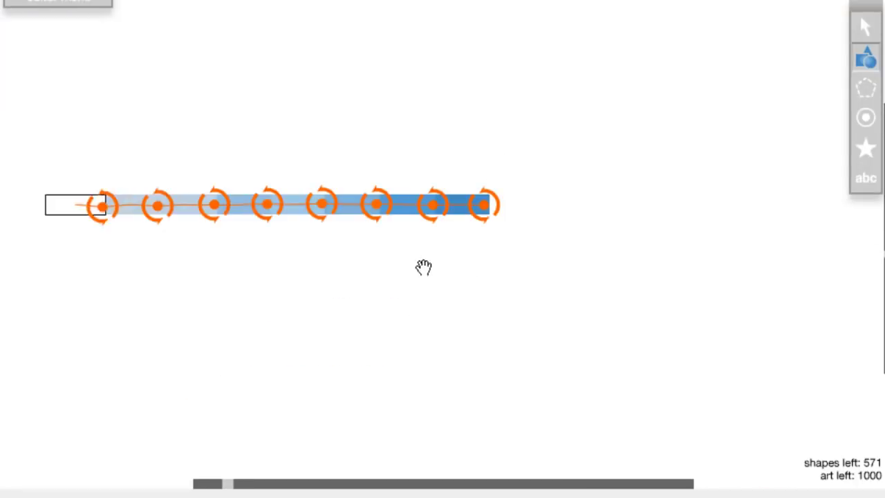
{"action": "left_click_drag", "start_coordinate": [406, 275], "coordinate": [636, 226]}
{"action": "key", "text": "Escape"}
{"action": "left_click", "coordinate": [676, 202]}
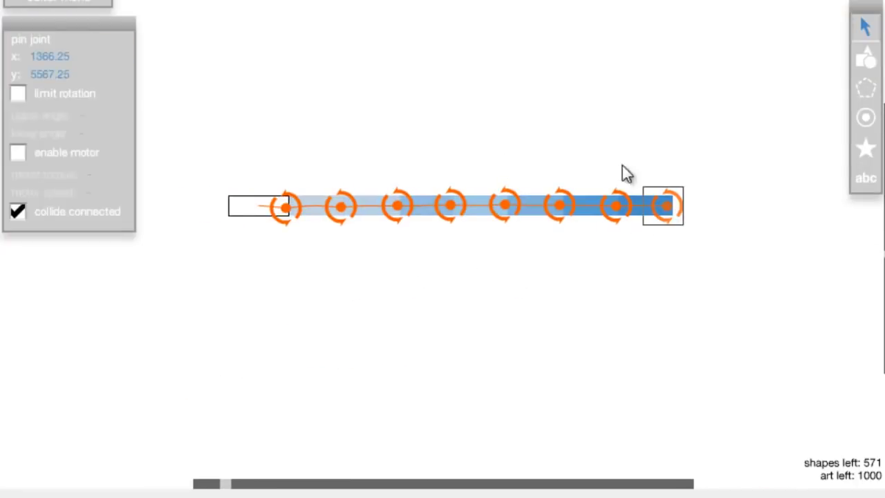
{"action": "left_click", "coordinate": [866, 59]}
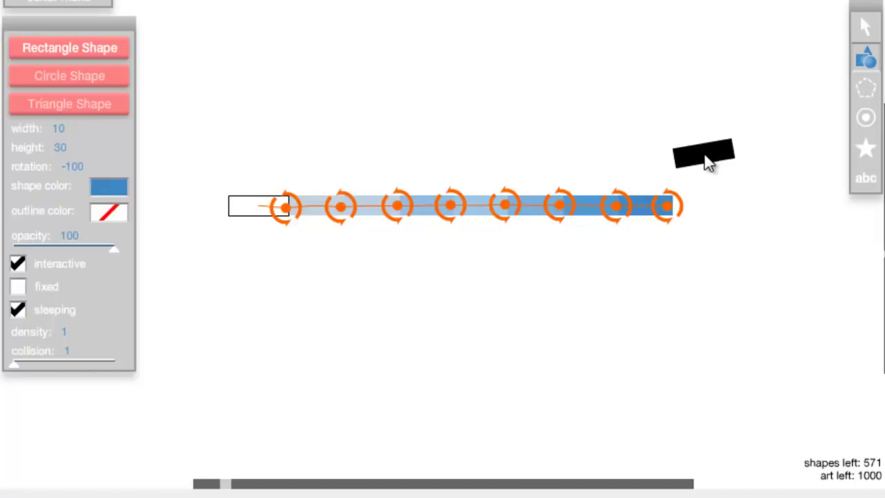
{"action": "scroll", "coordinate": [706, 163], "scroll_direction": "down", "scroll_amount": 3}
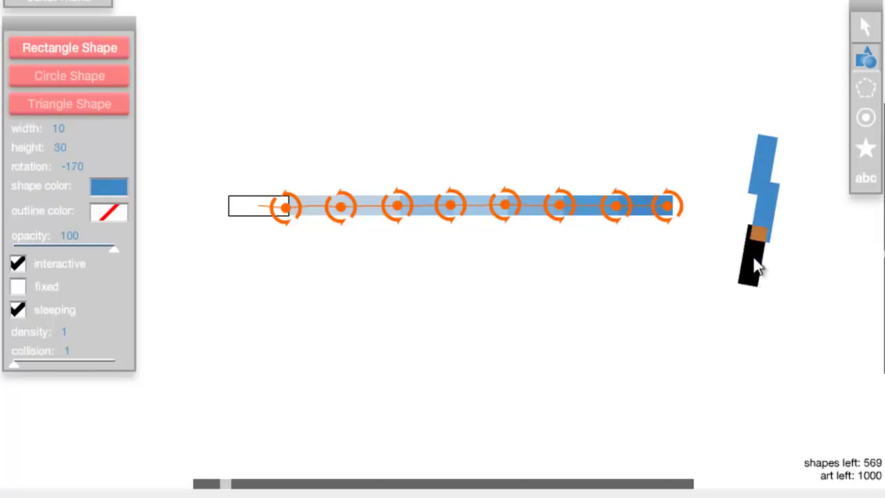
{"action": "key", "text": "ctrl+z"}
{"action": "key", "text": "Escape"}
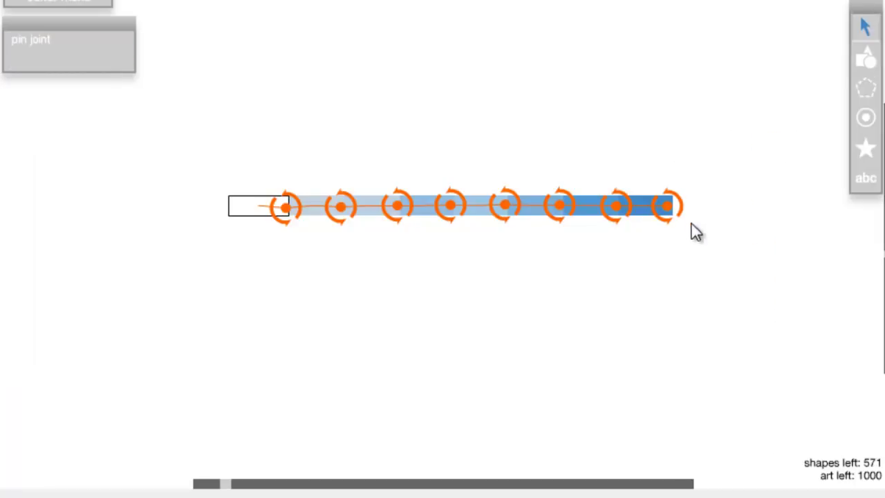
{"action": "mouse_move", "coordinate": [709, 242]}
{"action": "left_mouse_down"}
{"action": "mouse_move", "coordinate": [173, 144]}
{"action": "mouse_move", "coordinate": [166, 133]}
{"action": "left_mouse_up"}
{"action": "scroll", "coordinate": [457, 197], "scroll_direction": "down", "scroll_amount": 3}
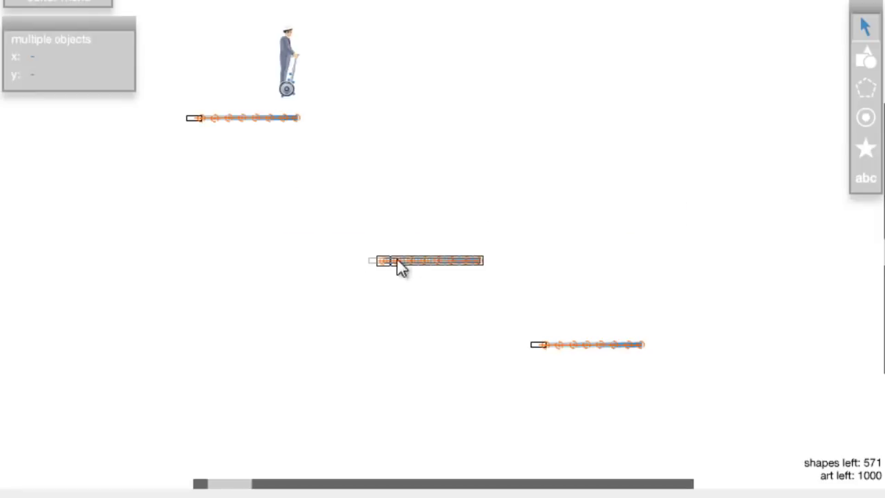
- Paste a copy of the rope plank in an empty area of the level
{"action": "left_click_drag", "start_coordinate": [325, 222], "coordinate": [536, 249]}
{"action": "key", "text": "ctrl+v"}
{"action": "scroll", "coordinate": [368, 293], "scroll_direction": "up", "scroll_amount": 3}
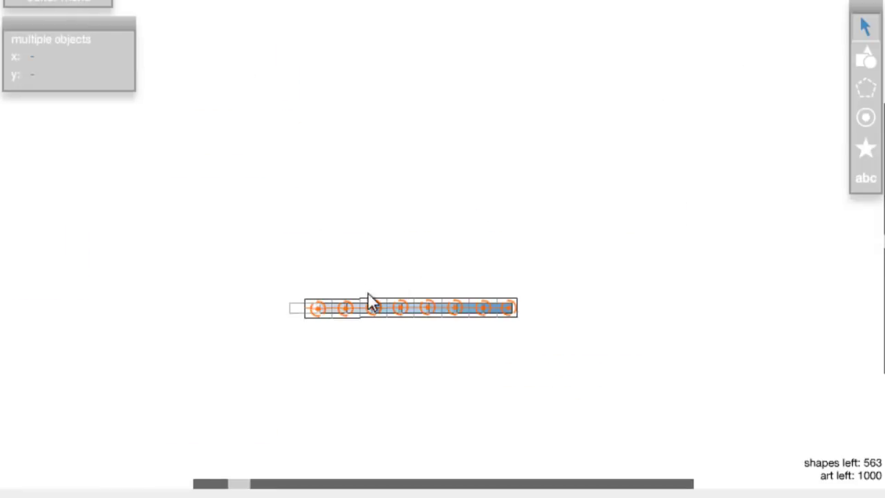
{"action": "scroll", "coordinate": [451, 247], "scroll_direction": "up", "scroll_amount": 2}
{"action": "mouse_move", "coordinate": [665, 193]}
{"action": "left_mouse_down"}
{"action": "mouse_move", "coordinate": [430, 119]}
{"action": "mouse_move", "coordinate": [318, 100]}
{"action": "left_mouse_up"}
{"action": "left_click_drag", "start_coordinate": [611, 236], "coordinate": [309, 241]}
{"action": "left_click_drag", "start_coordinate": [131, 235], "coordinate": [677, 248]}
- Delete all the pin joints from the copied plank
{"action": "left_click", "coordinate": [700, 245]}
{"action": "key", "text": "Delete"}
{"action": "left_click_drag", "start_coordinate": [485, 249], "coordinate": [685, 227]}
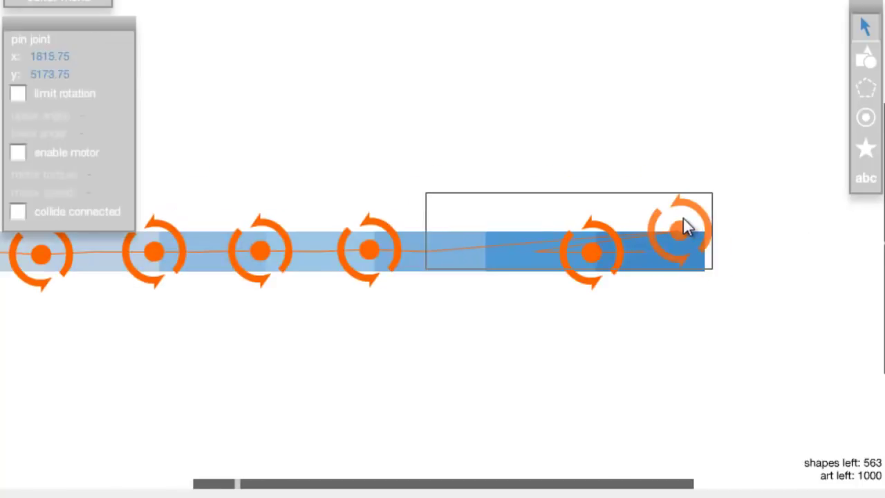
{"action": "key", "text": "Delete"}
{"action": "left_click", "coordinate": [613, 242]}
{"action": "left_click_drag", "start_coordinate": [486, 217], "coordinate": [678, 220]}
{"action": "left_click", "coordinate": [566, 247]}
{"action": "left_click_drag", "start_coordinate": [296, 237], "coordinate": [498, 202]}
{"action": "left_click", "coordinate": [535, 211]}
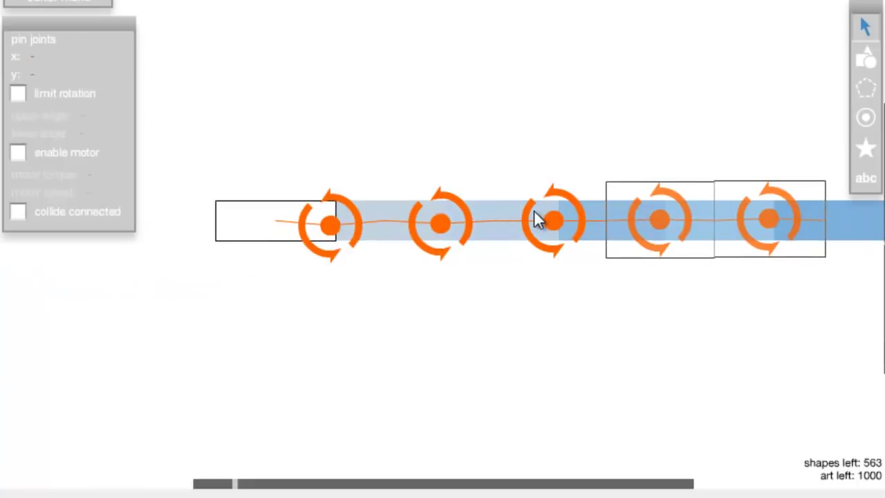
{"action": "key", "text": "Delete"}
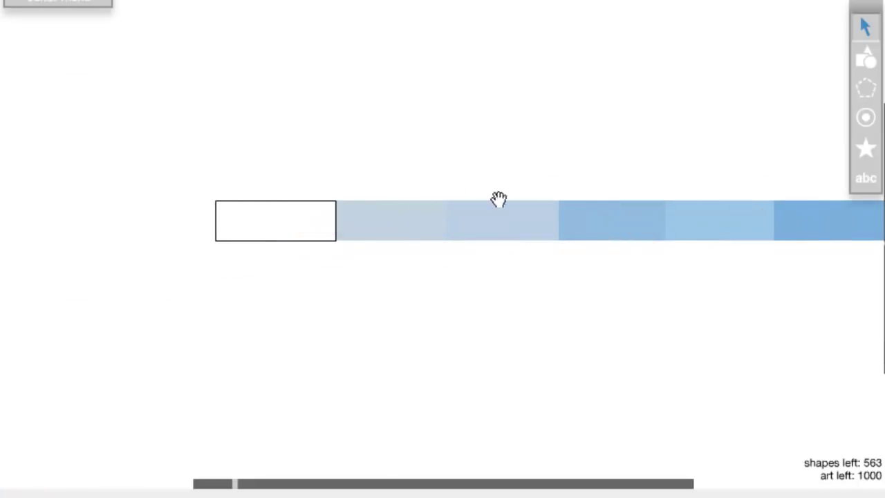
- Select all the plank's rectangle segments and group them into one bar
{"action": "mouse_move", "coordinate": [593, 200]}
{"action": "left_mouse_down"}
{"action": "mouse_move", "coordinate": [521, 170]}
{"action": "mouse_move", "coordinate": [622, 226]}
{"action": "left_mouse_up"}
{"action": "left_click_drag", "start_coordinate": [753, 311], "coordinate": [262, 188]}
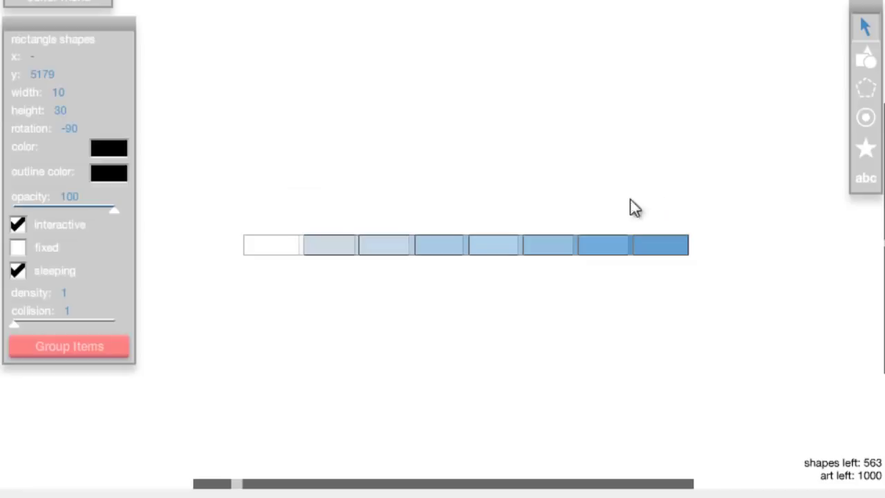
{"action": "left_click", "coordinate": [81, 352]}
- Rotate the bar upright and break it back into separate segments
{"action": "key", "text": "q"}
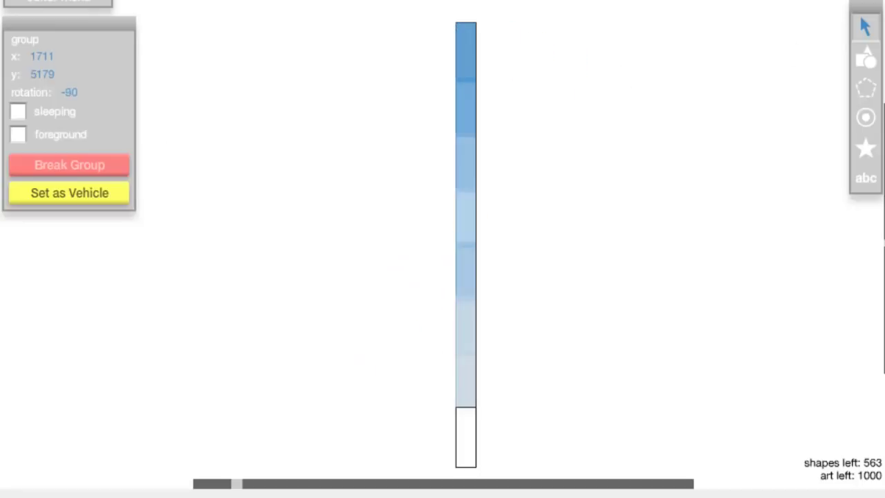
{"action": "left_click", "coordinate": [67, 167]}
{"action": "left_click", "coordinate": [681, 130]}
- Add pin joints at intervals down the blue column, adjusting their positions
{"action": "left_click", "coordinate": [866, 128]}
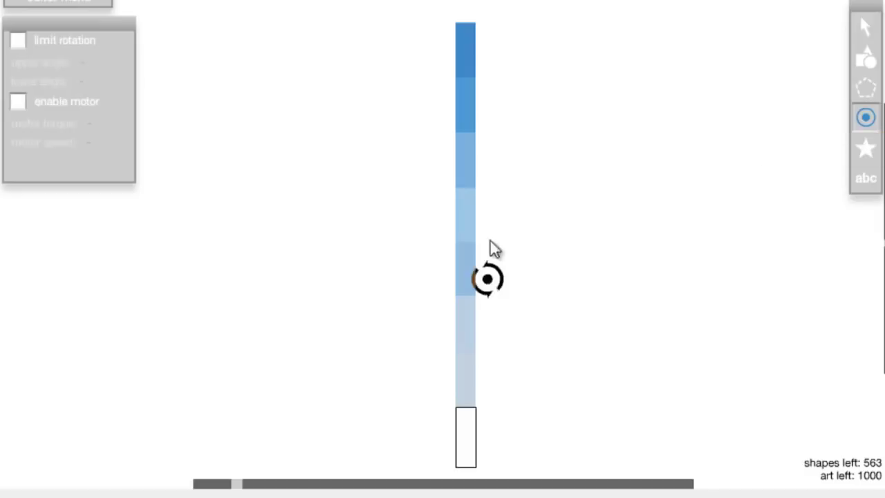
{"action": "scroll", "coordinate": [478, 90], "scroll_direction": "up", "scroll_amount": 3}
{"action": "left_click", "coordinate": [436, 273]}
{"action": "mouse_move", "coordinate": [437, 276]}
{"action": "left_mouse_down"}
{"action": "mouse_move", "coordinate": [438, 282]}
{"action": "mouse_move", "coordinate": [432, 196]}
{"action": "left_mouse_up"}
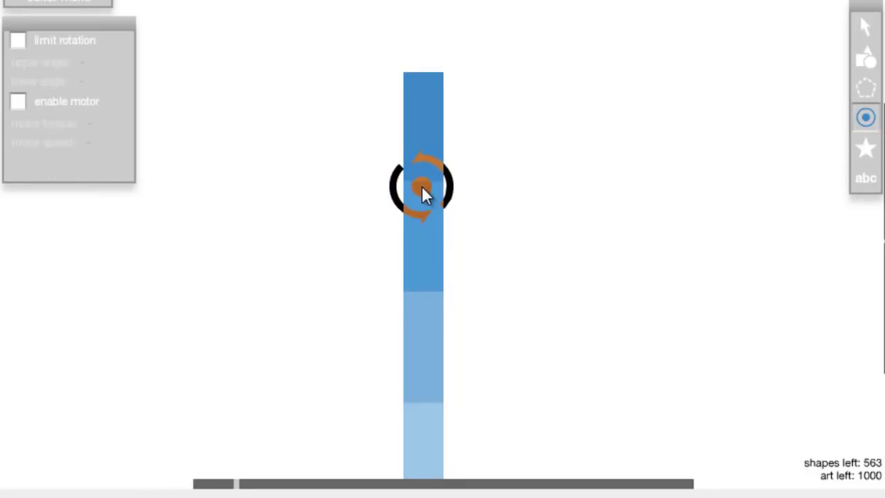
{"action": "left_click", "coordinate": [421, 183]}
{"action": "left_click", "coordinate": [422, 292]}
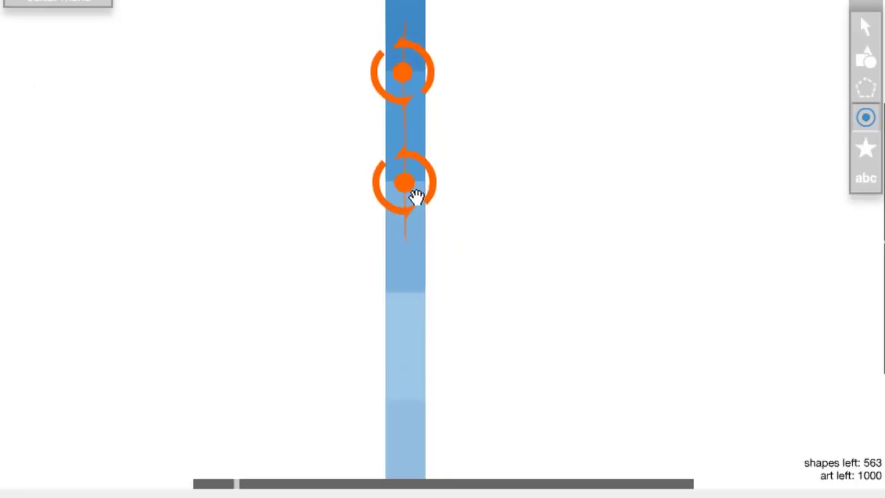
{"action": "mouse_move", "coordinate": [404, 178]}
{"action": "left_mouse_down"}
{"action": "mouse_move", "coordinate": [405, 317]}
{"action": "mouse_move", "coordinate": [411, 208]}
{"action": "left_mouse_up"}
{"action": "left_click", "coordinate": [401, 339]}
{"action": "mouse_move", "coordinate": [402, 341]}
{"action": "left_mouse_down"}
{"action": "mouse_move", "coordinate": [404, 313]}
{"action": "mouse_move", "coordinate": [419, 332]}
{"action": "mouse_move", "coordinate": [404, 306]}
{"action": "mouse_move", "coordinate": [402, 327]}
{"action": "left_mouse_up"}
- After a quick test run, select the jointed column and paste a duplicate
{"action": "key", "text": "t"}
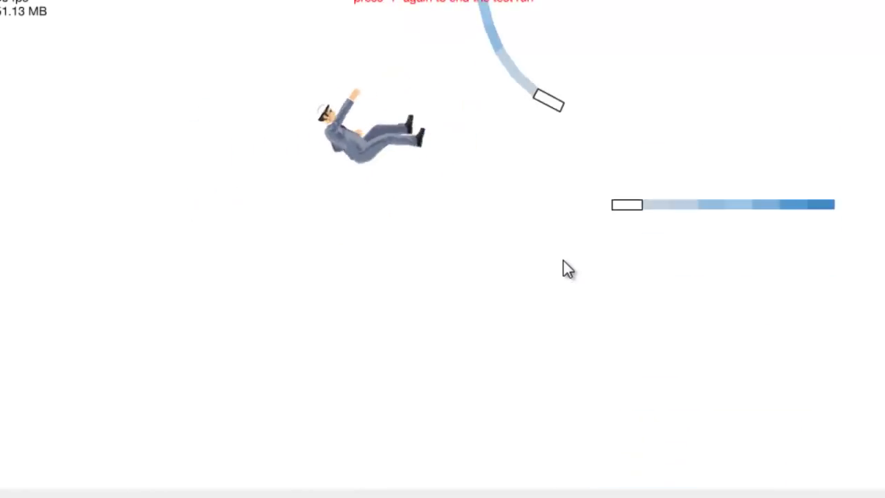
{"action": "key", "text": "t"}
{"action": "scroll", "coordinate": [563, 266], "scroll_direction": "down", "scroll_amount": 3}
{"action": "key", "text": "1"}
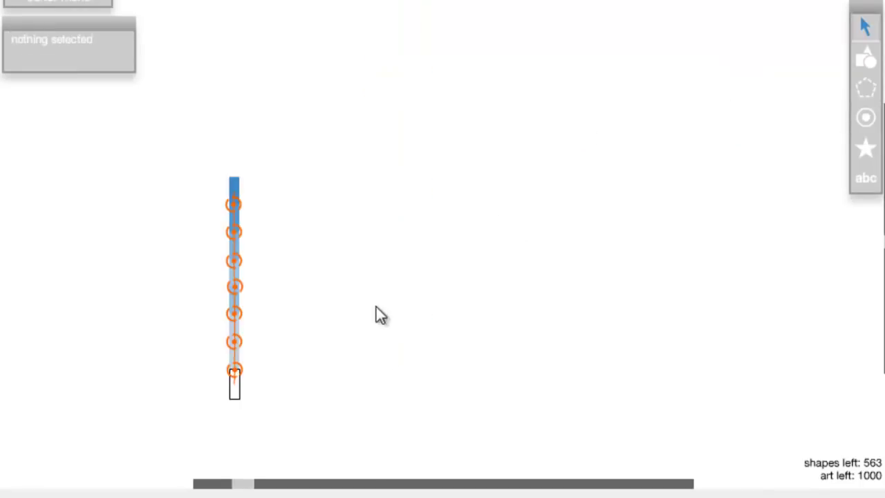
{"action": "scroll", "coordinate": [376, 304], "scroll_direction": "down", "scroll_amount": 3}
{"action": "left_click_drag", "start_coordinate": [380, 168], "coordinate": [381, 160]}
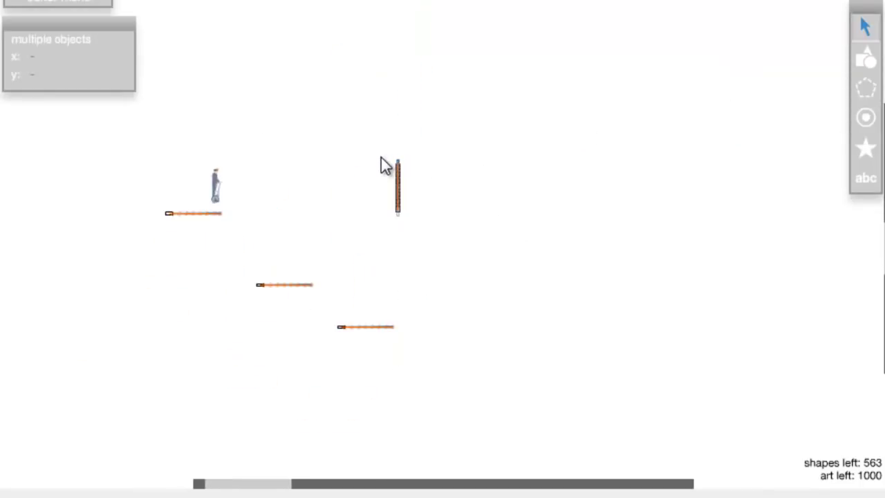
{"action": "scroll", "coordinate": [353, 241], "scroll_direction": "up", "scroll_amount": 1}
{"action": "key", "text": "ctrl+v"}
{"action": "scroll", "coordinate": [443, 276], "scroll_direction": "up", "scroll_amount": 1}
- Delete the middle and lower flat platforms
{"action": "mouse_move", "coordinate": [442, 277]}
{"action": "left_mouse_down"}
{"action": "mouse_move", "coordinate": [540, 284]}
{"action": "mouse_move", "coordinate": [305, 86]}
{"action": "left_mouse_up"}
{"action": "key", "text": "Delete"}
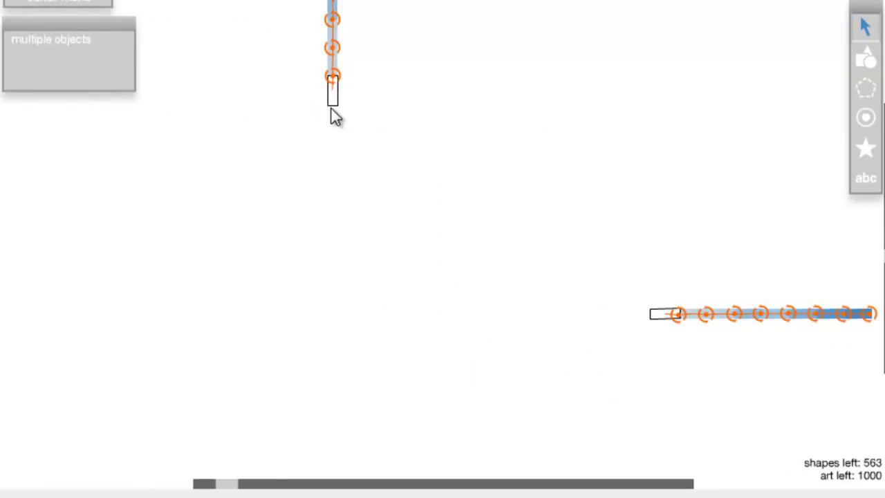
{"action": "scroll", "coordinate": [473, 354], "scroll_direction": "down", "scroll_amount": 3}
{"action": "mouse_move", "coordinate": [595, 284]}
{"action": "left_mouse_down"}
{"action": "mouse_move", "coordinate": [407, 207]}
{"action": "mouse_move", "coordinate": [348, 114]}
{"action": "mouse_move", "coordinate": [433, 145]}
{"action": "left_mouse_up"}
{"action": "key", "text": "Delete"}
- Copy and paste the column, then nudge the original right and down
{"action": "key", "text": "ctrl+c"}
{"action": "key", "text": "ctrl+v"}
{"action": "scroll", "coordinate": [393, 195], "scroll_direction": "up", "scroll_amount": 1}
{"action": "left_click_drag", "start_coordinate": [425, 247], "coordinate": [358, 54]}
{"action": "key", "text": "Right"}
{"action": "key", "text": "Down"}
{"action": "key", "text": "Down"}
{"action": "key", "text": "Down"}
{"action": "key", "text": "Right"}
{"action": "key", "text": "Right"}
{"action": "key", "text": "Right"}
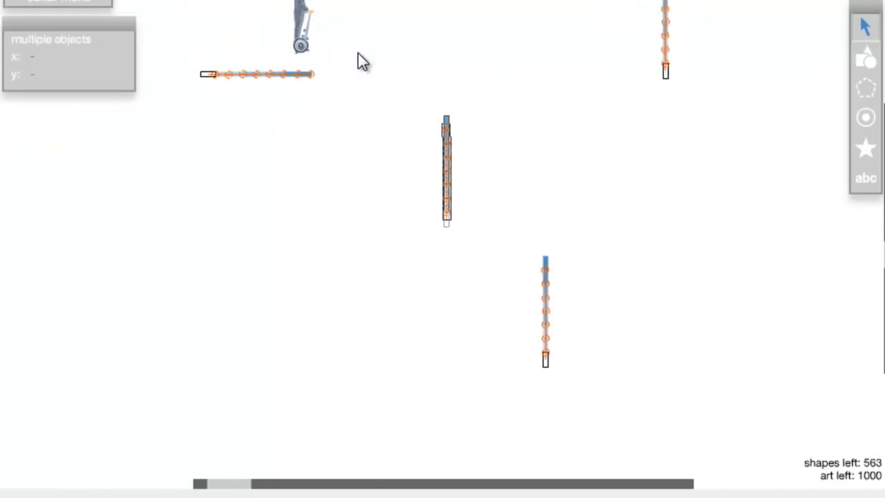
- Nudge the lower column right and up, then start a test run
{"action": "left_click_drag", "start_coordinate": [502, 241], "coordinate": [501, 240]}
{"action": "key", "text": "Right"}
{"action": "key", "text": "Right"}
{"action": "key", "text": "Right"}
{"action": "key", "text": "Up"}
{"action": "key", "text": "Up"}
{"action": "key", "text": "t"}
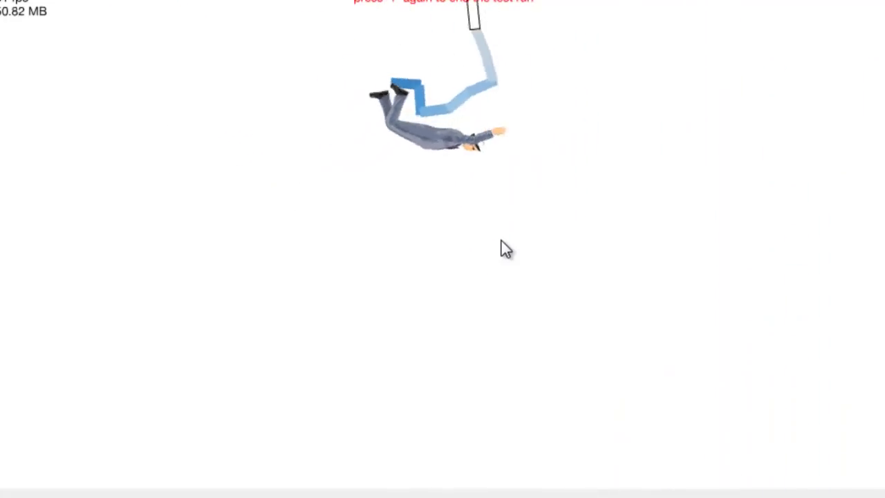
- Pin the top of the first upright bar with a new joint
{"action": "key", "text": "t"}
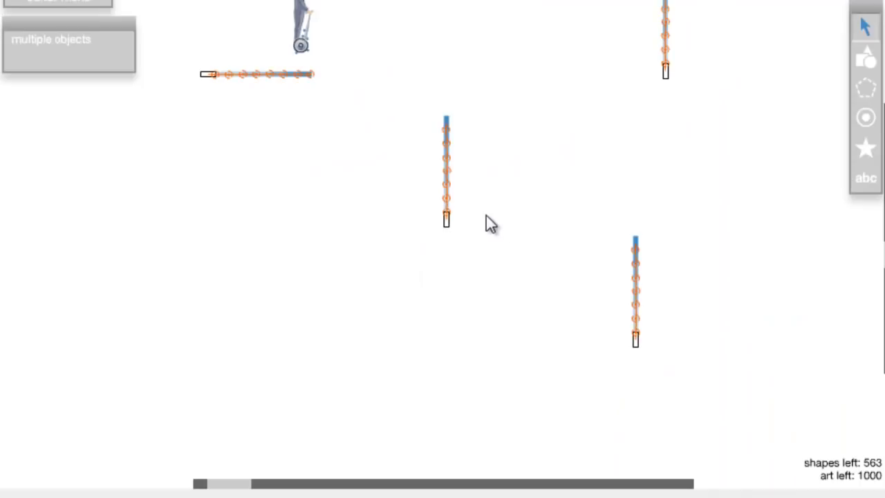
{"action": "left_click", "coordinate": [856, 126]}
{"action": "scroll", "coordinate": [480, 384], "scroll_direction": "up", "scroll_amount": 3}
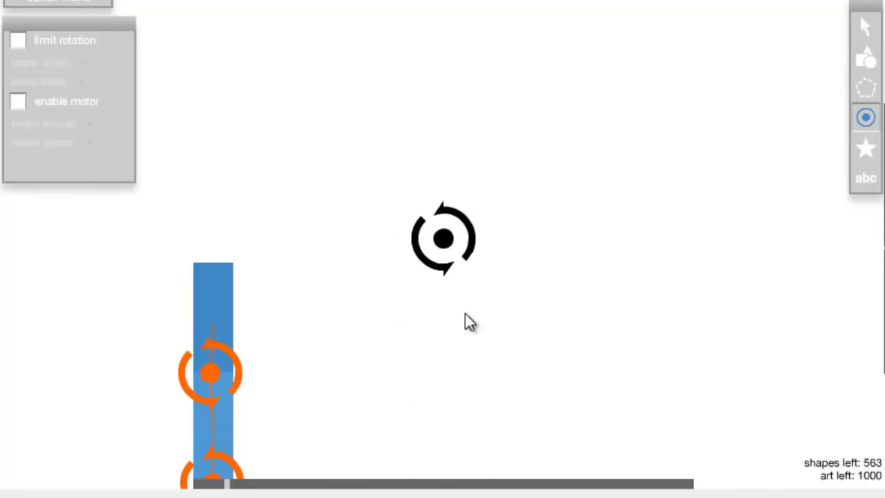
{"action": "left_click", "coordinate": [210, 267]}
{"action": "key", "text": "1"}
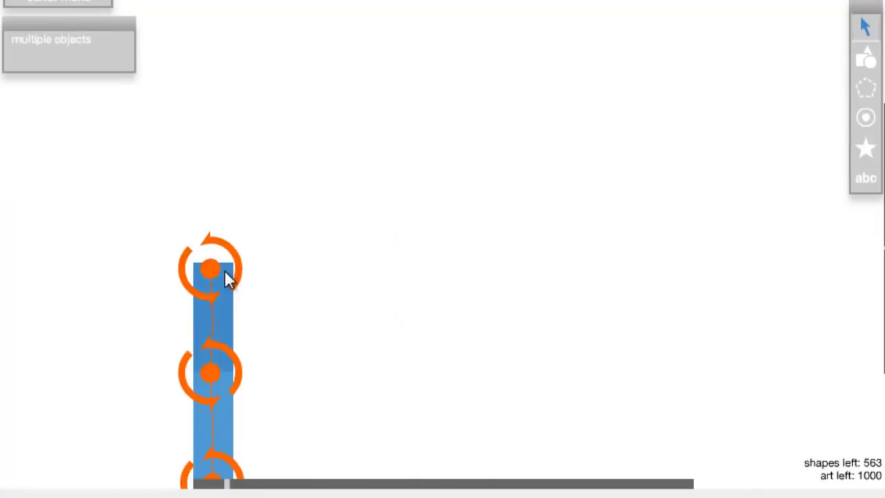
{"action": "left_click", "coordinate": [224, 270]}
{"action": "scroll", "coordinate": [380, 249], "scroll_direction": "down", "scroll_amount": 3}
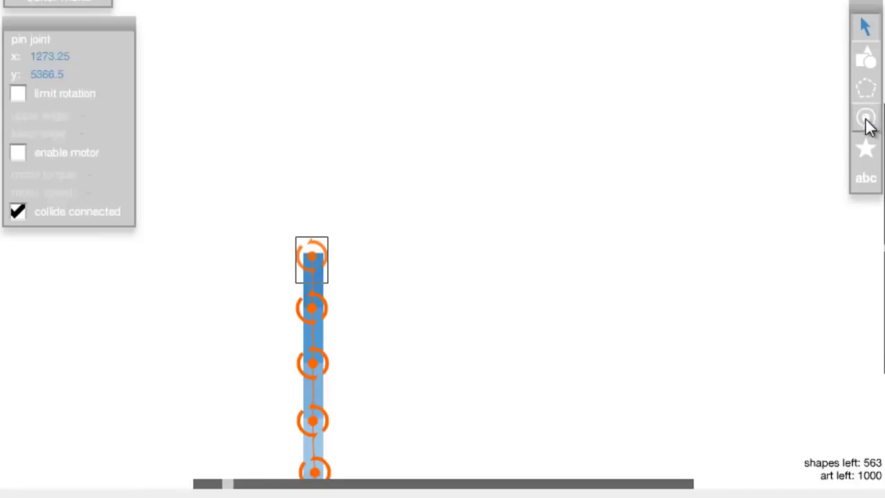
- Add a top pin joint to the other column with collide connected on, then test
{"action": "left_click", "coordinate": [865, 118]}
{"action": "mouse_move", "coordinate": [411, 60]}
{"action": "left_mouse_down"}
{"action": "mouse_move", "coordinate": [483, 229]}
{"action": "mouse_move", "coordinate": [448, 214]}
{"action": "left_mouse_up"}
{"action": "left_click", "coordinate": [564, 244]}
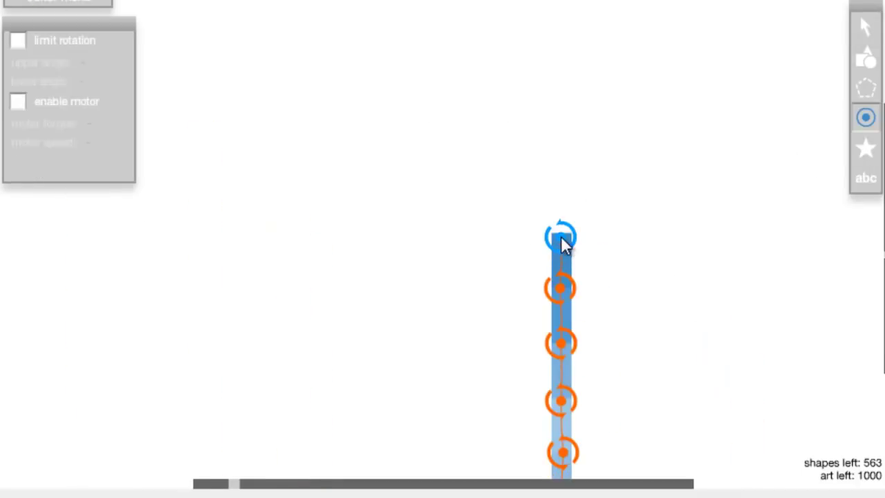
{"action": "key", "text": "1"}
{"action": "left_click", "coordinate": [561, 239]}
{"action": "left_click", "coordinate": [23, 211]}
{"action": "left_click", "coordinate": [431, 125]}
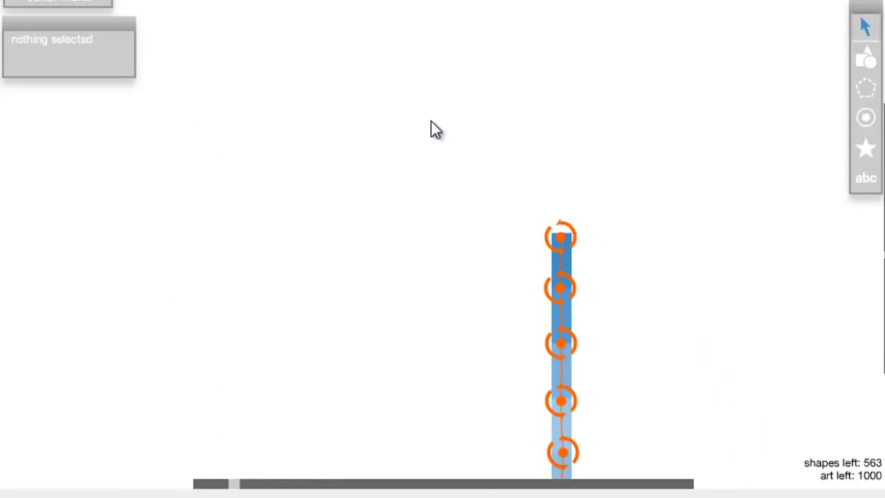
{"action": "key", "text": "t"}
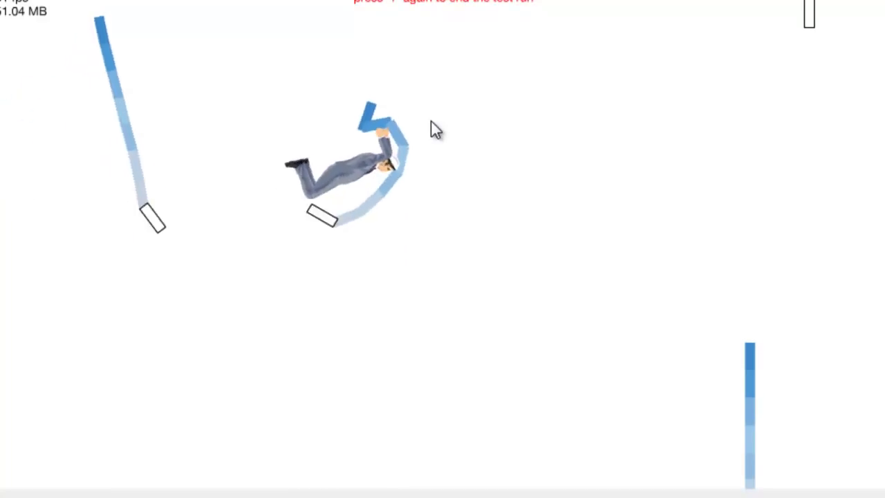
- Select the middle vertical rope and test-play the level, restarting once
{"action": "key", "text": "t"}
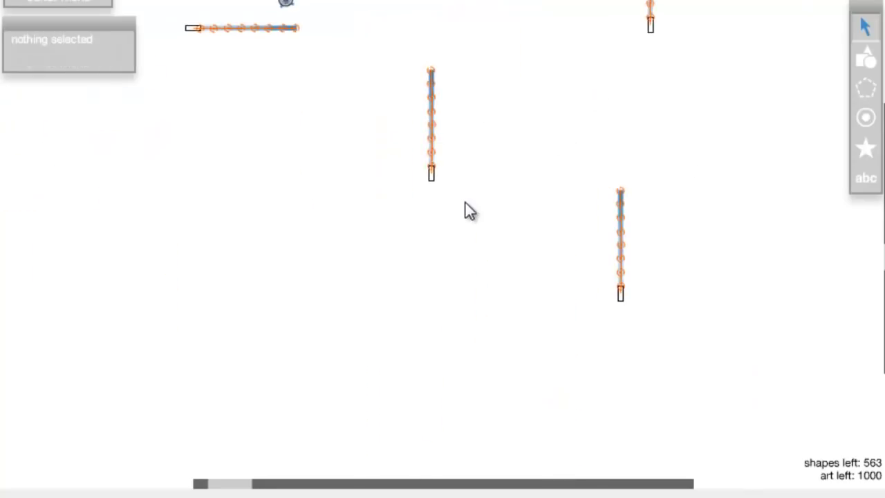
{"action": "left_click_drag", "start_coordinate": [415, 51], "coordinate": [417, 59]}
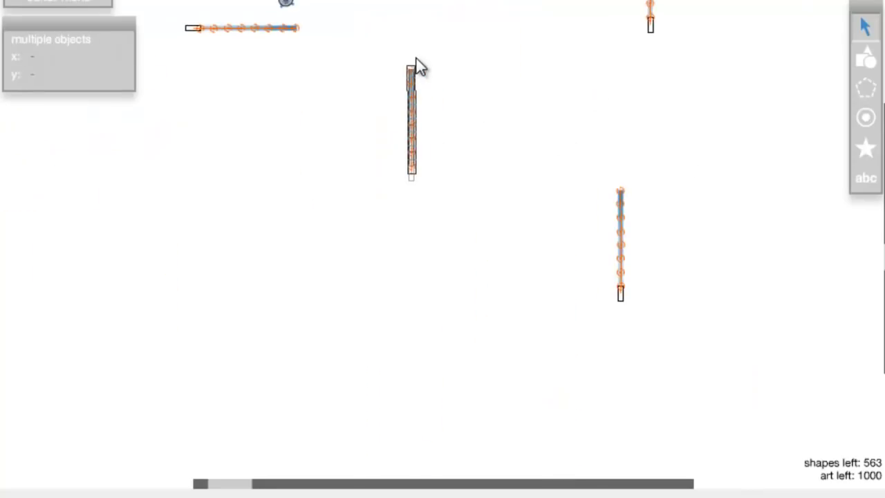
{"action": "key", "text": "t"}
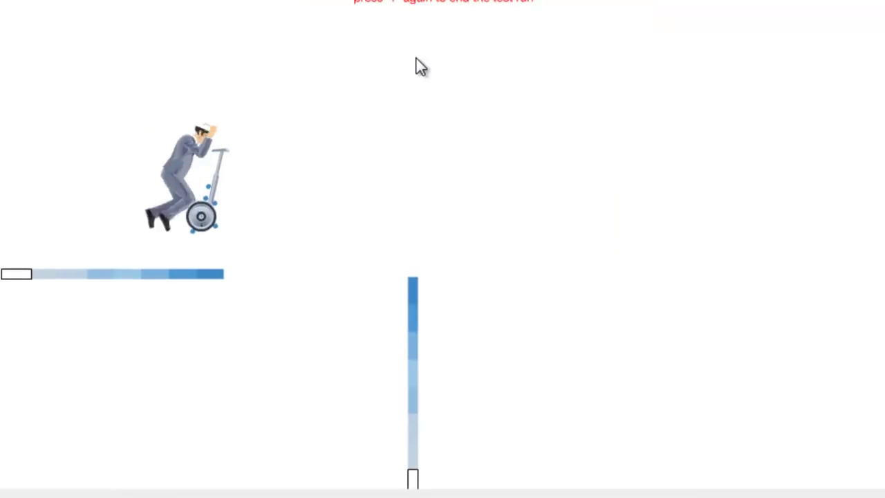
{"action": "key", "text": "Return"}
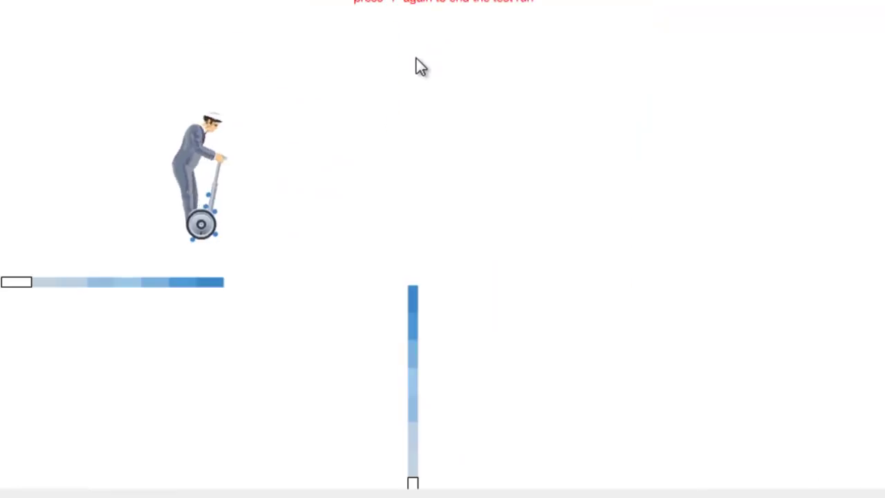
{"action": "key", "text": "t"}
{"action": "key", "text": "t"}
{"action": "key", "text": "t"}
- Shift the horizontal starting rope slightly left and test again
{"action": "left_click_drag", "start_coordinate": [309, 75], "coordinate": [423, 174]}
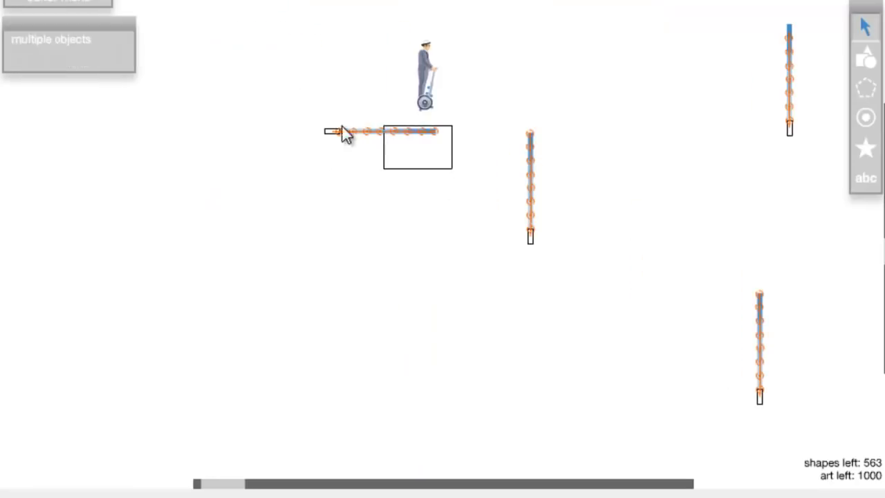
{"action": "left_click_drag", "start_coordinate": [331, 132], "coordinate": [317, 130]}
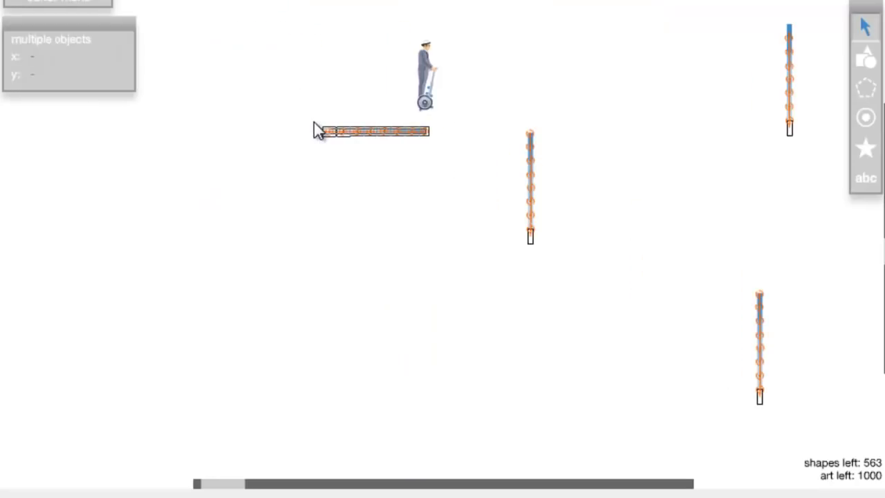
{"action": "key", "text": "t"}
{"action": "key", "text": "t"}
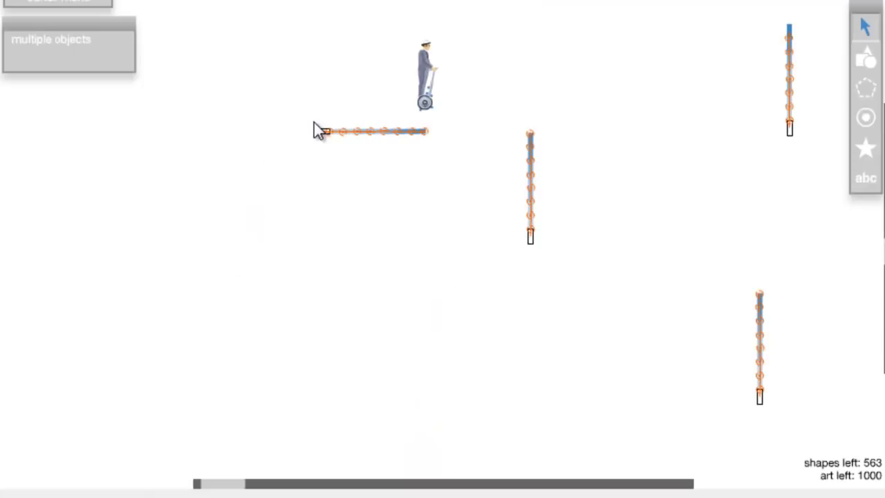
{"action": "left_click", "coordinate": [318, 131]}
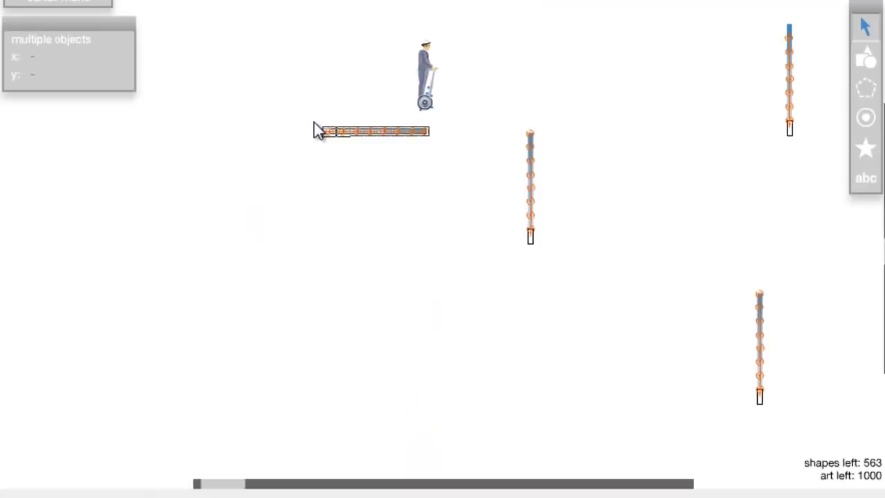
{"action": "key", "text": "t"}
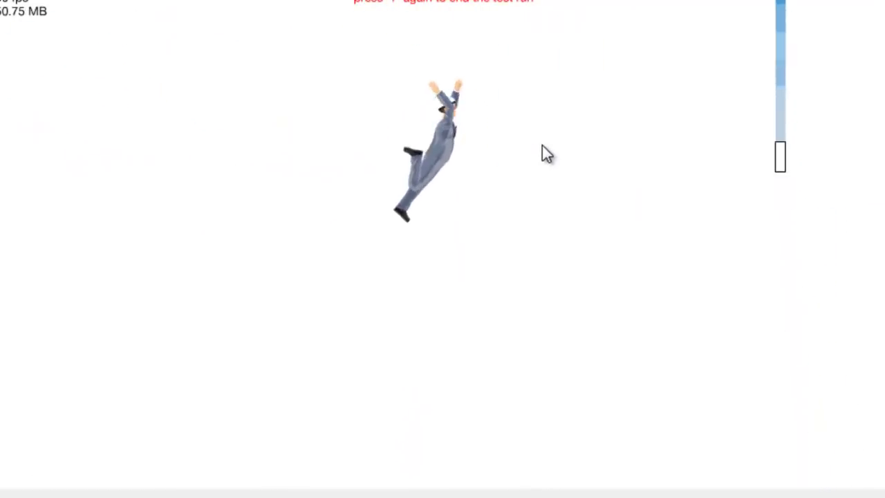
- End the test run and box-select all the objects in the level
{"action": "key", "text": "t"}
{"action": "left_click_drag", "start_coordinate": [602, 146], "coordinate": [439, 237]}
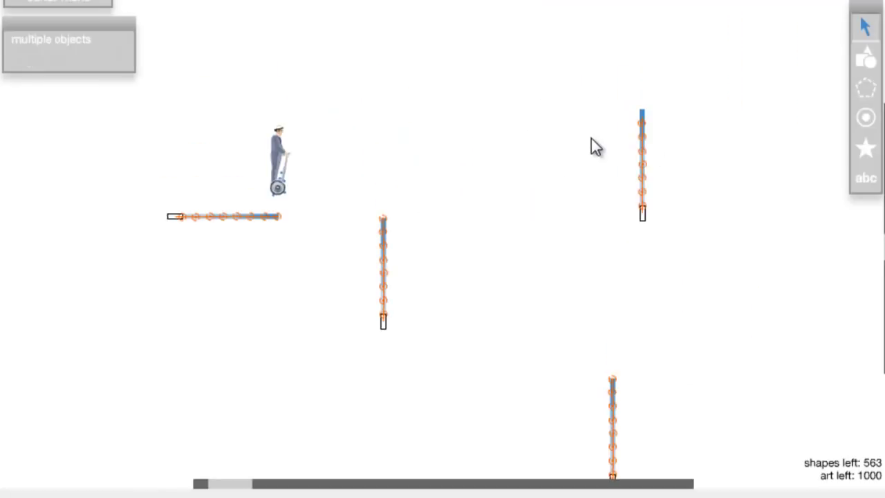
{"action": "scroll", "coordinate": [591, 138], "scroll_direction": "down", "scroll_amount": 1}
{"action": "left_click_drag", "start_coordinate": [546, 383], "coordinate": [200, 220]}
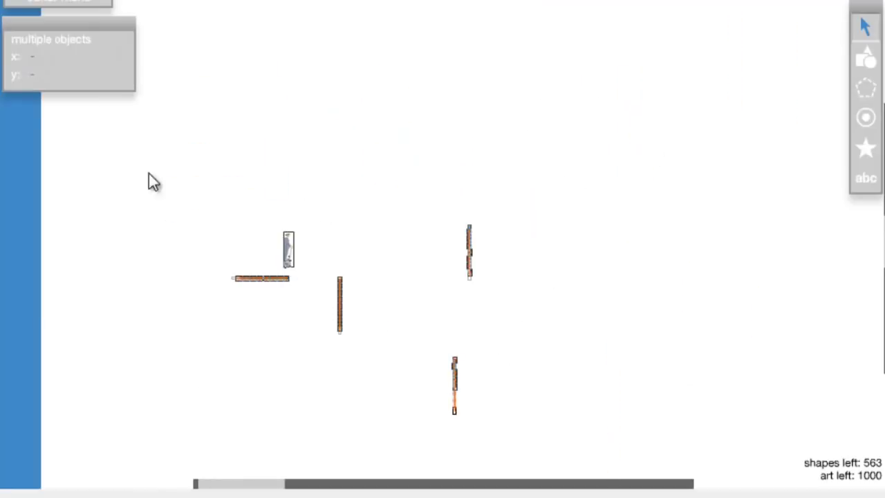
{"action": "mouse_move", "coordinate": [121, 183]}
{"action": "left_mouse_down"}
{"action": "mouse_move", "coordinate": [541, 392]}
{"action": "mouse_move", "coordinate": [609, 456]}
{"action": "left_mouse_up"}
{"action": "scroll", "coordinate": [595, 310], "scroll_direction": "down", "scroll_amount": 1}
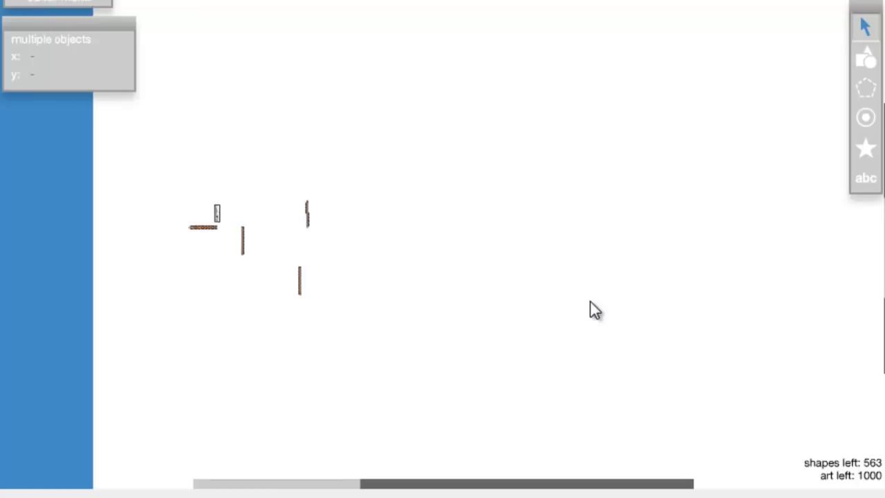
- Set the level backdrop to green hills in Level Options
{"action": "mouse_move", "coordinate": [28, 6]}
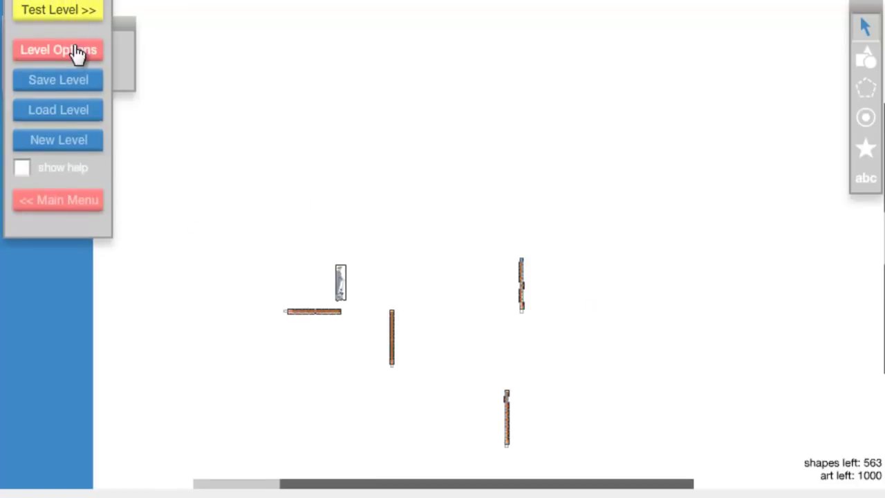
{"action": "left_click", "coordinate": [73, 46]}
{"action": "left_click", "coordinate": [474, 111]}
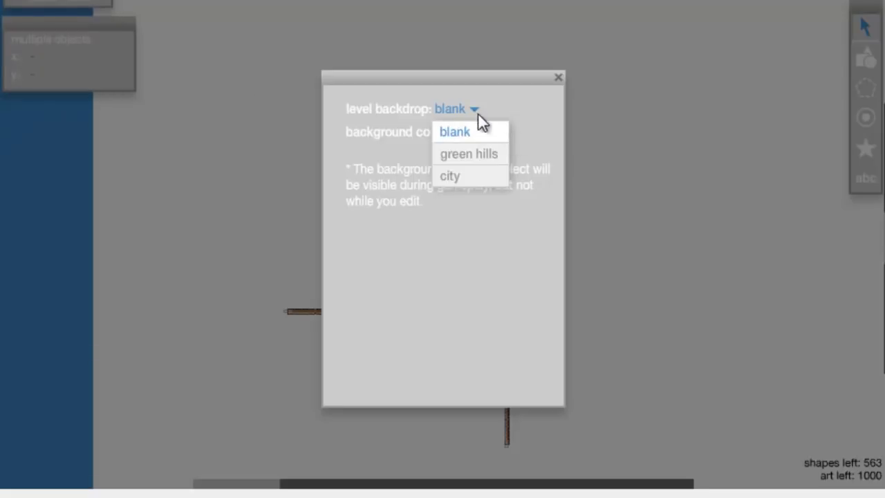
{"action": "left_click", "coordinate": [477, 157]}
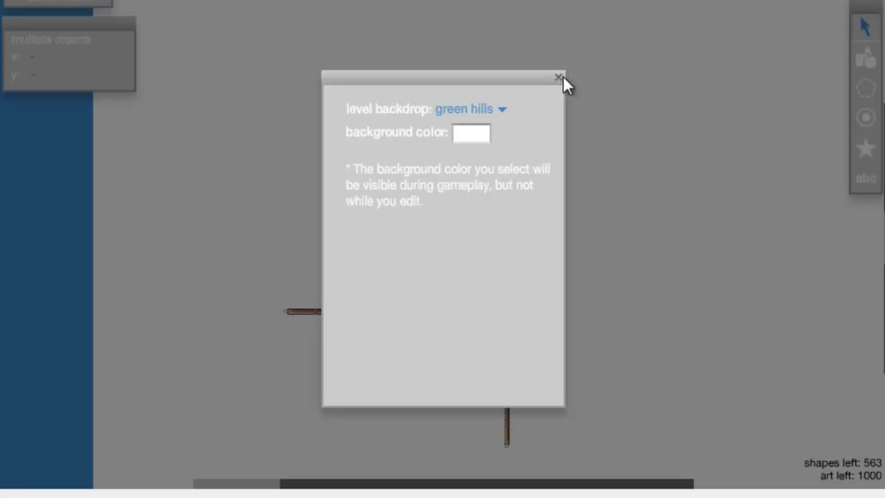
{"action": "left_click", "coordinate": [558, 78]}
- Deselect, then test-play the level over the green hills backdrop and restart it
{"action": "left_click", "coordinate": [515, 147]}
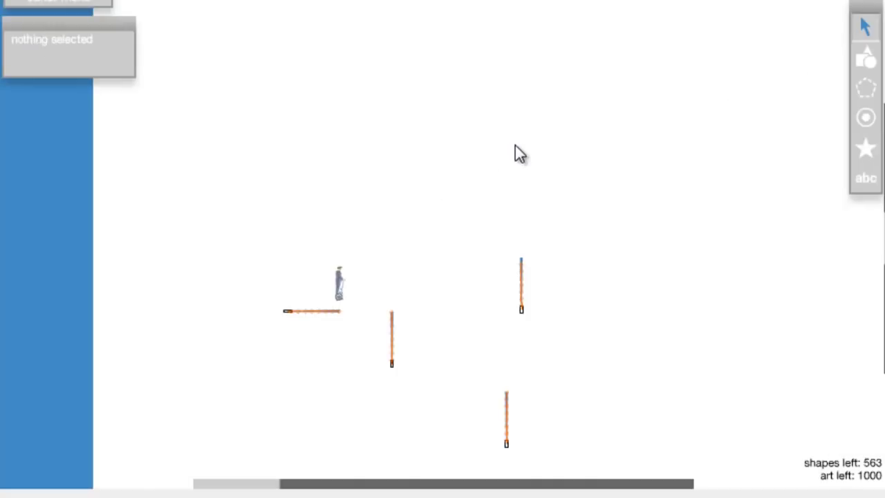
{"action": "key", "text": "t"}
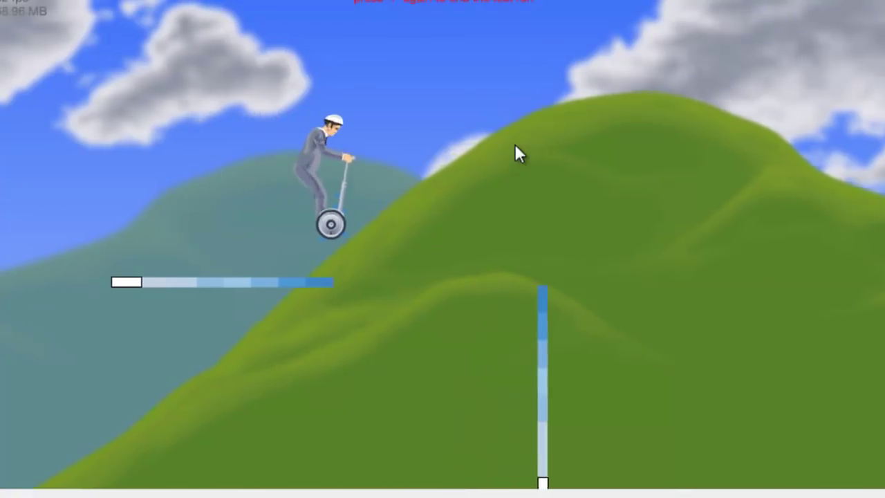
{"action": "key", "text": "t"}
{"action": "key", "text": "t"}
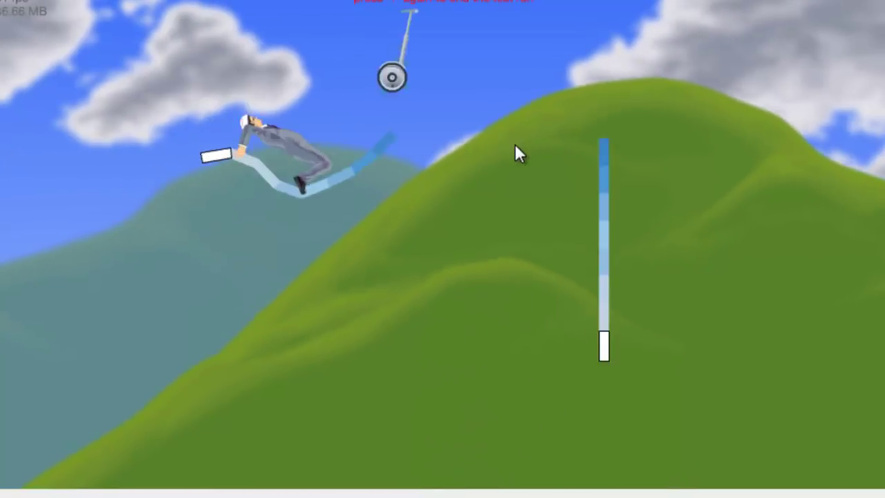